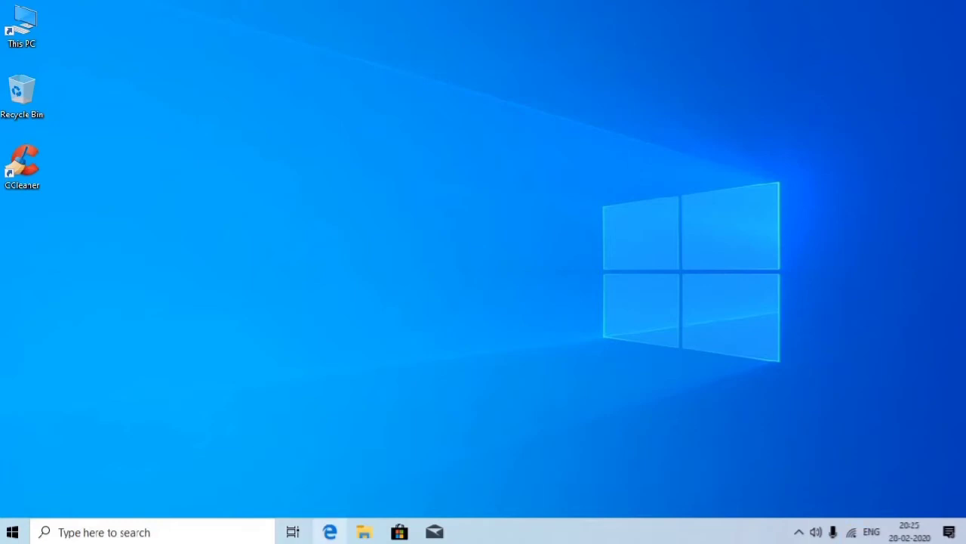
- Open the web browser, search for "portableapps" and open the PortableApps.com website
click(330, 532)
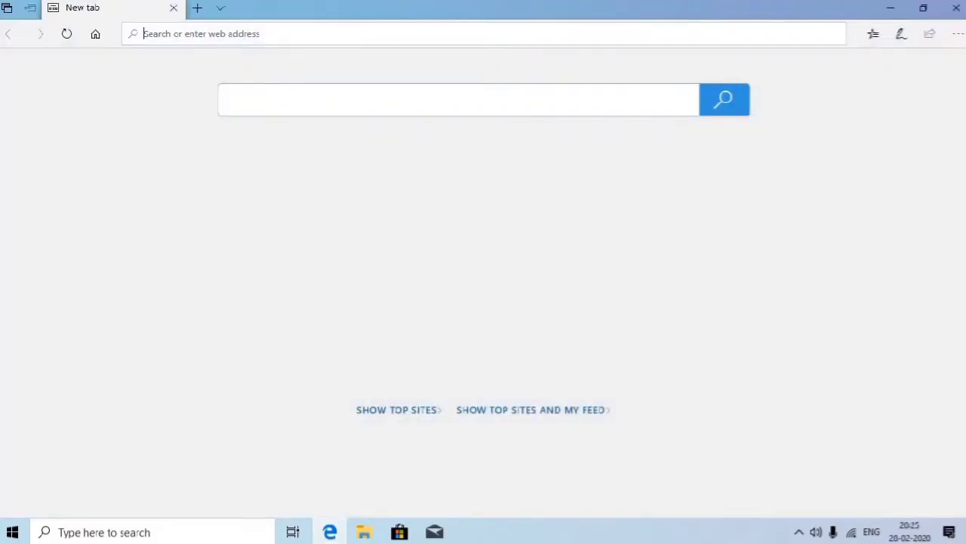
text(por)
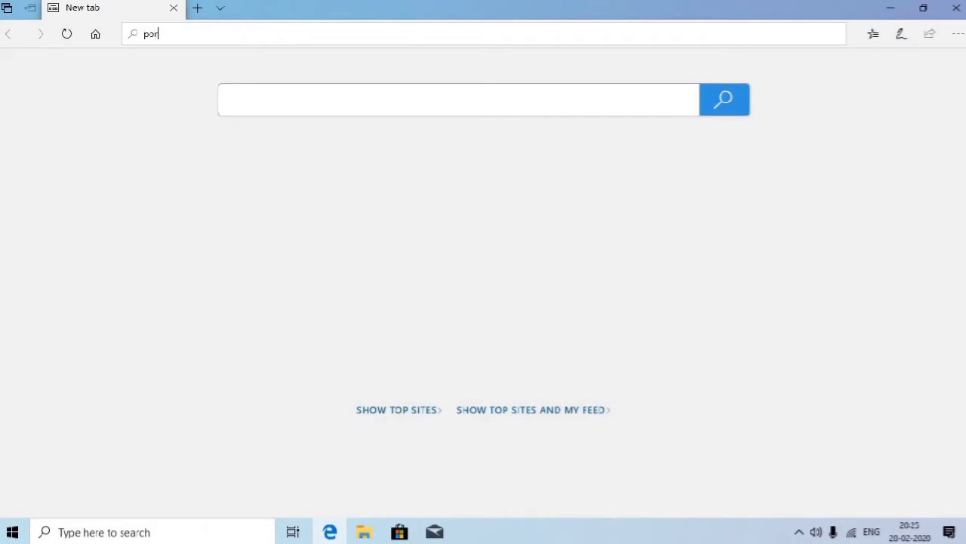
text(table)
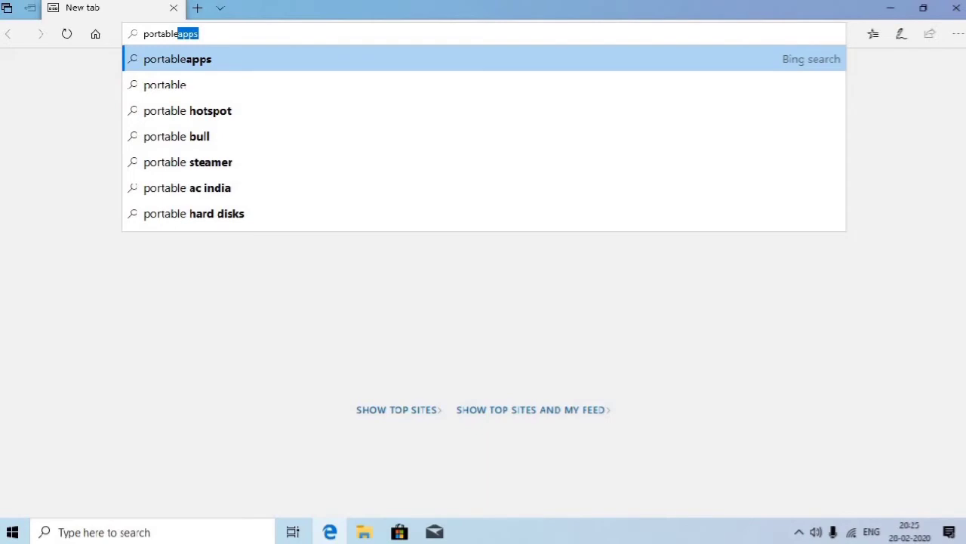
key(Return)
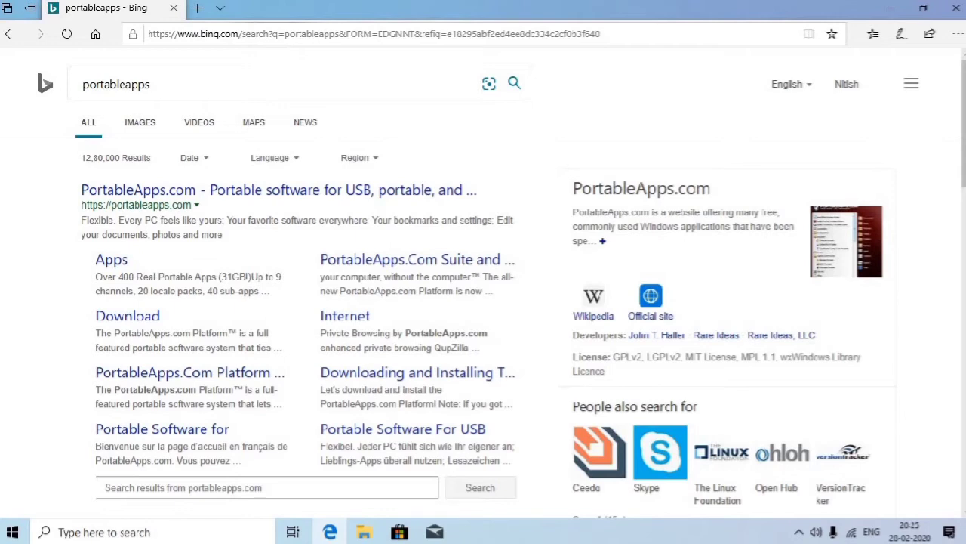
click(279, 189)
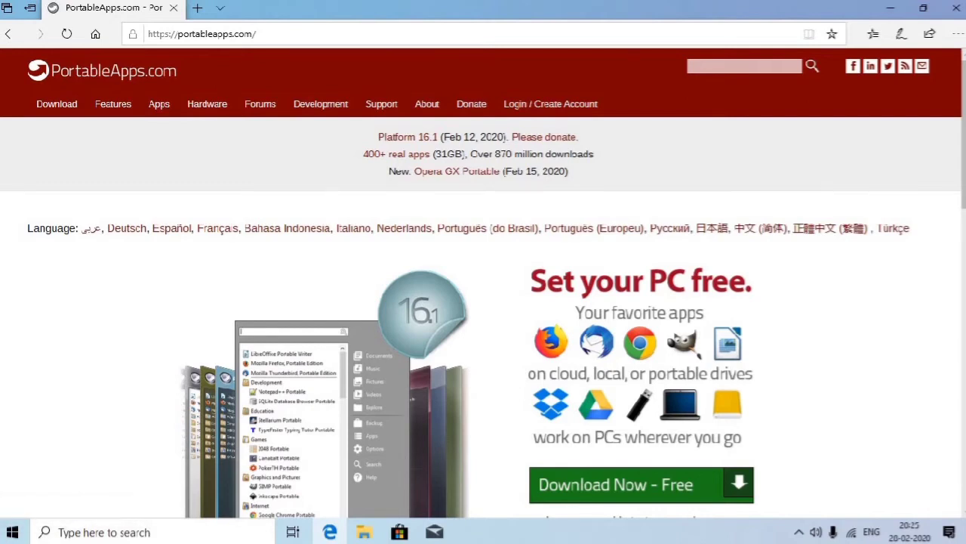
- Go to the PortableApps.com Platform download page and start downloading the platform from PortableApps.com
scroll(483, 302, down, 1)
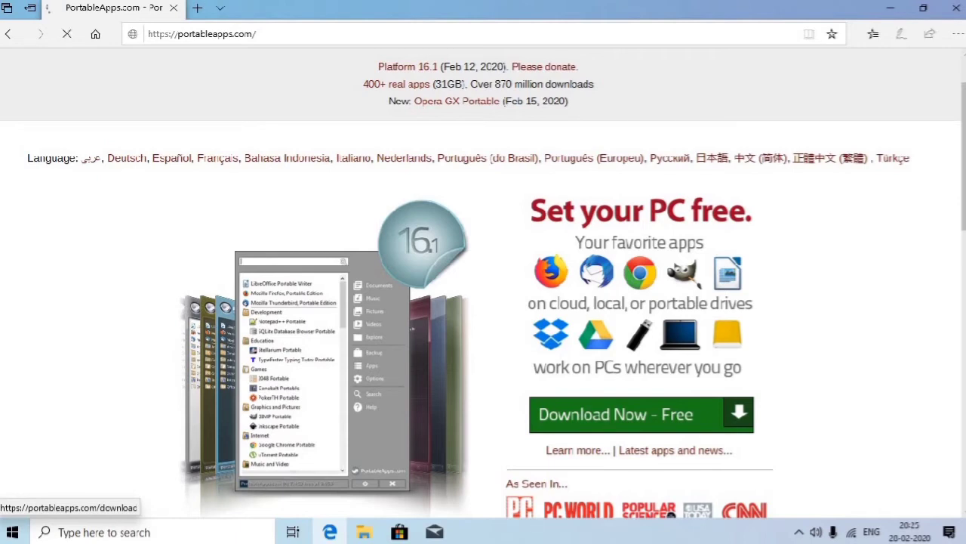
click(664, 414)
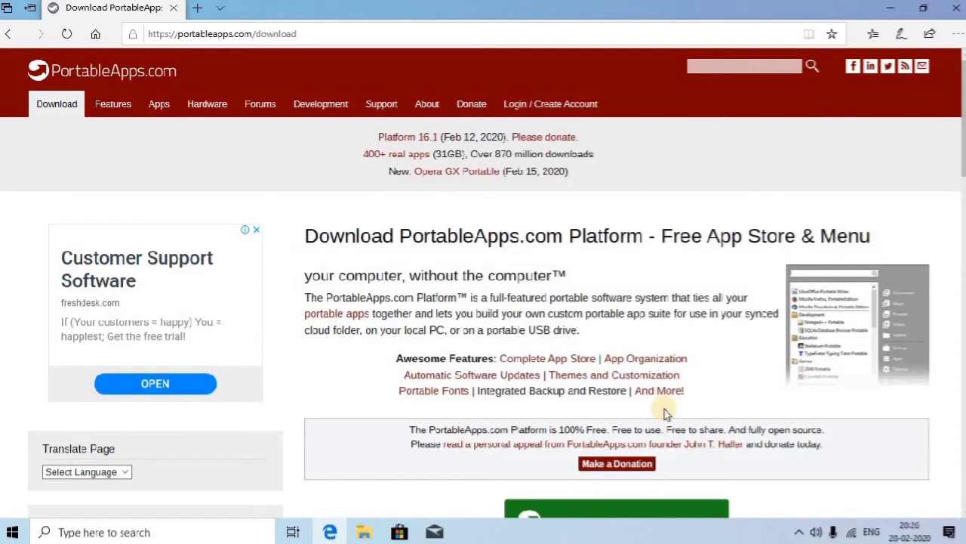
scroll(665, 409, down, 2)
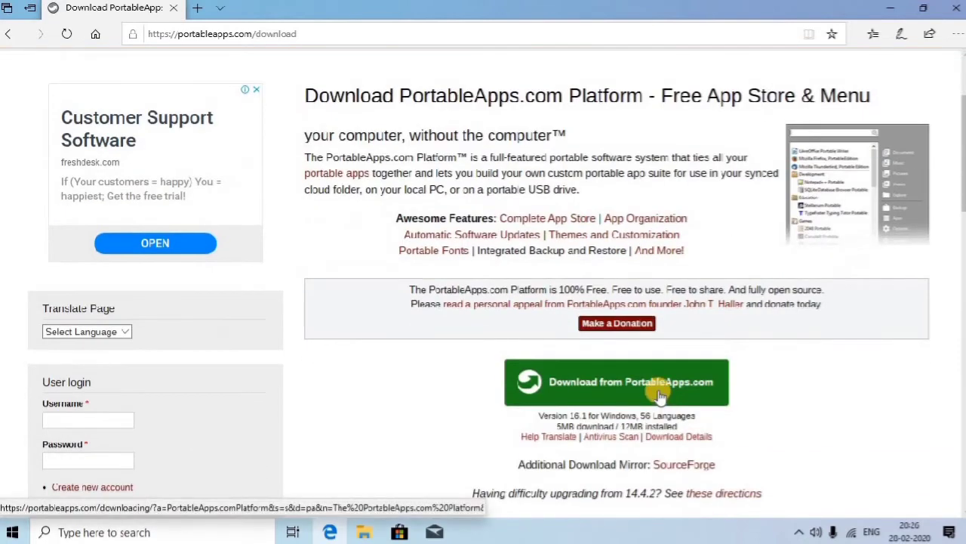
click(659, 393)
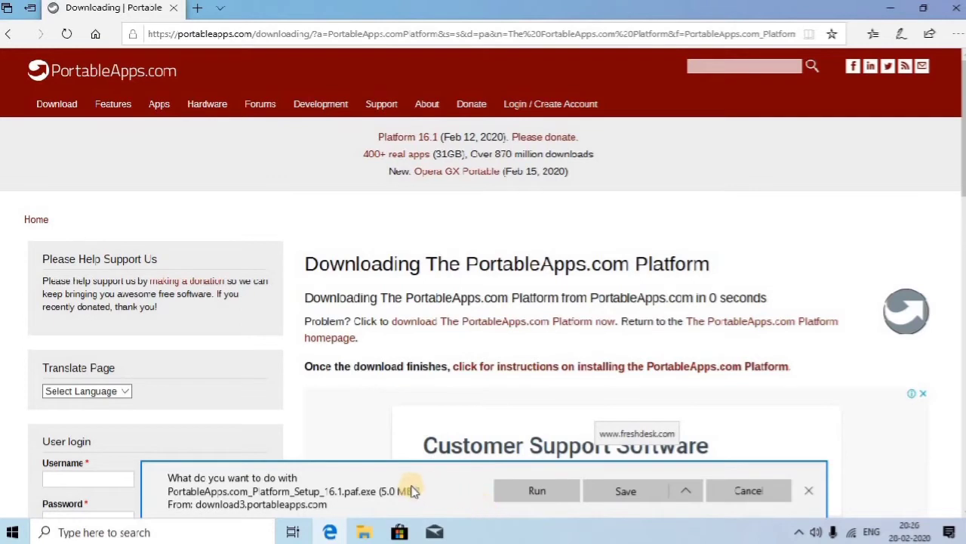
- Launch the PortableApps.com_Platform_Setup_16.1 installer from the Downloads folder and minimize the folder and browser windows
click(358, 534)
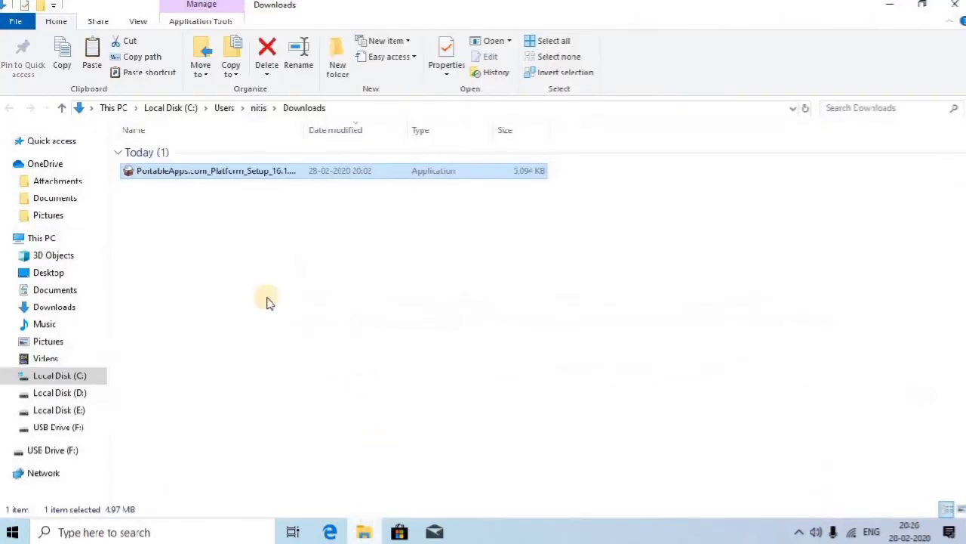
double_click(208, 178)
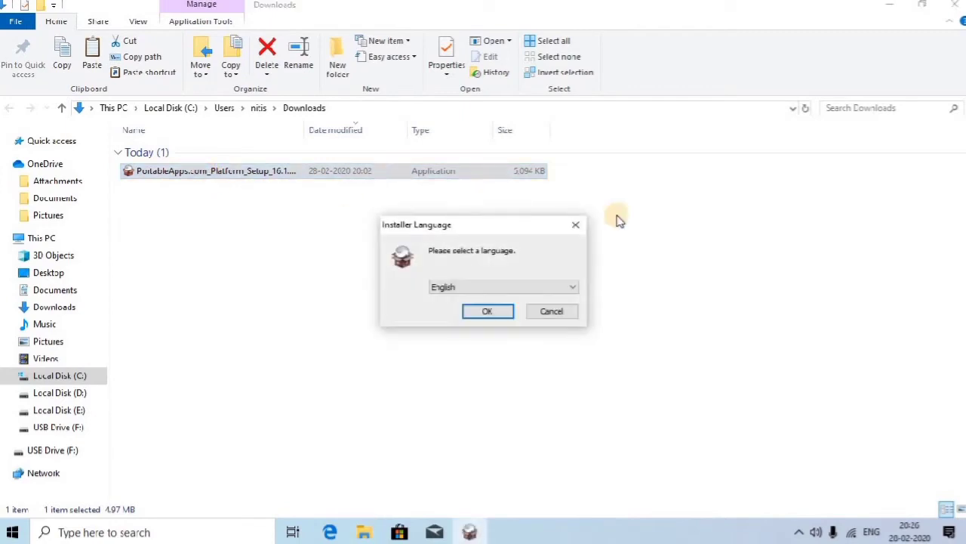
click(891, 6)
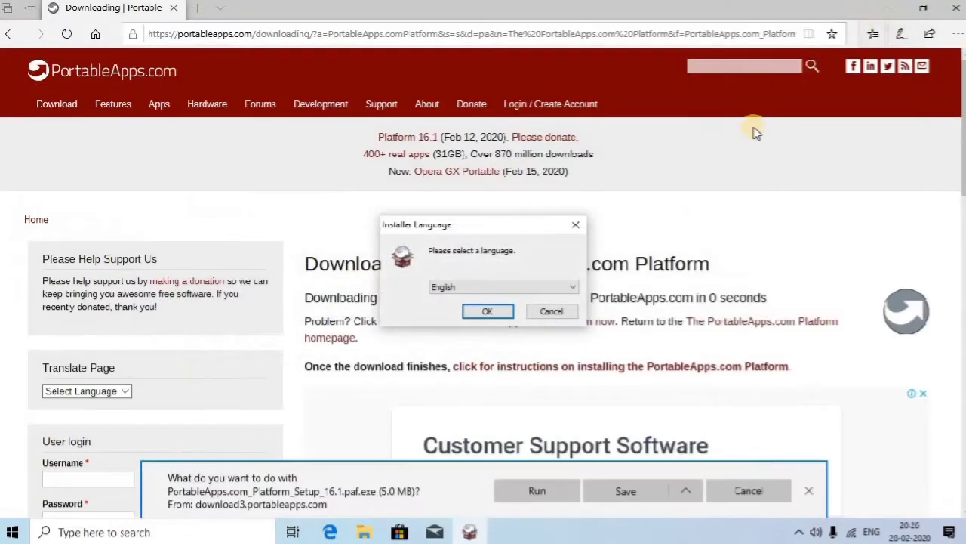
click(892, 8)
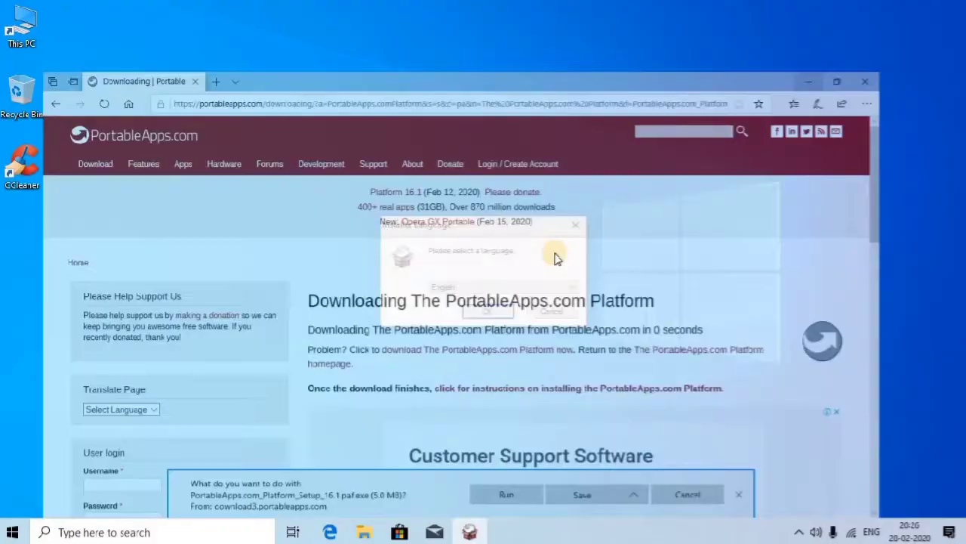
- Keep English as the installer language, accept the license agreement and choose New Install
click(487, 313)
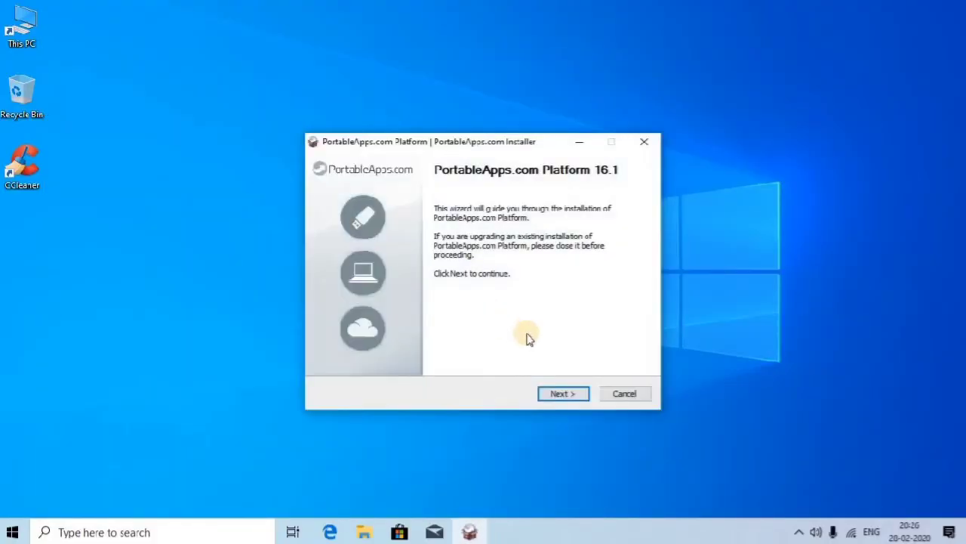
click(563, 393)
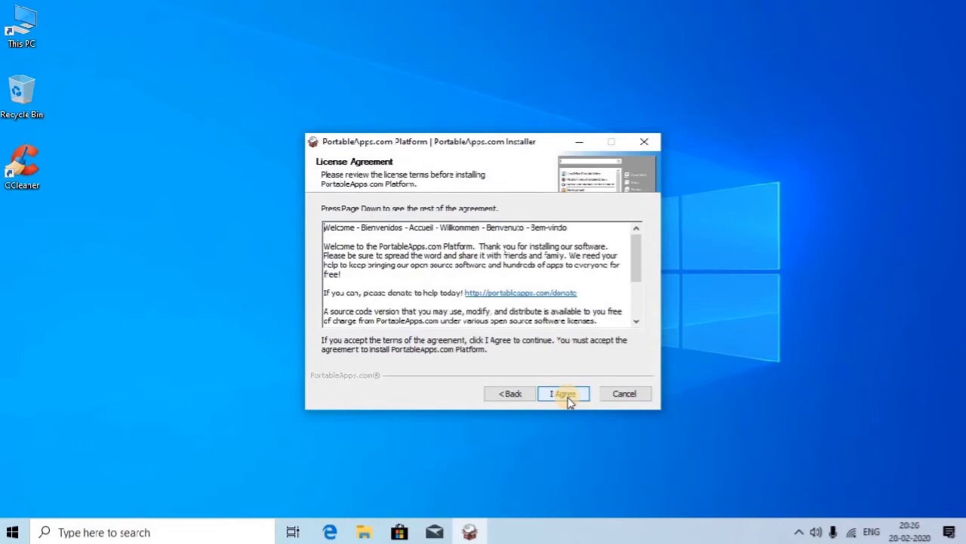
click(569, 401)
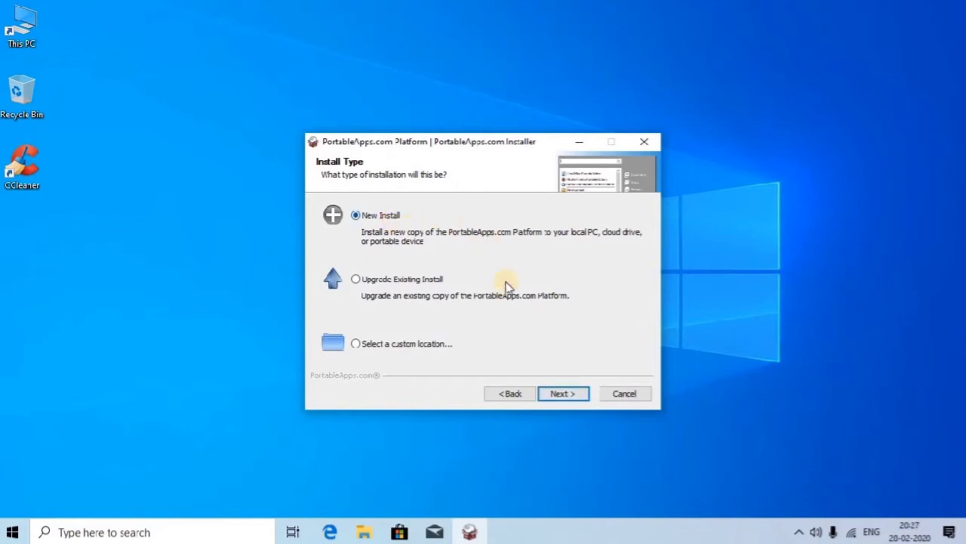
click(571, 394)
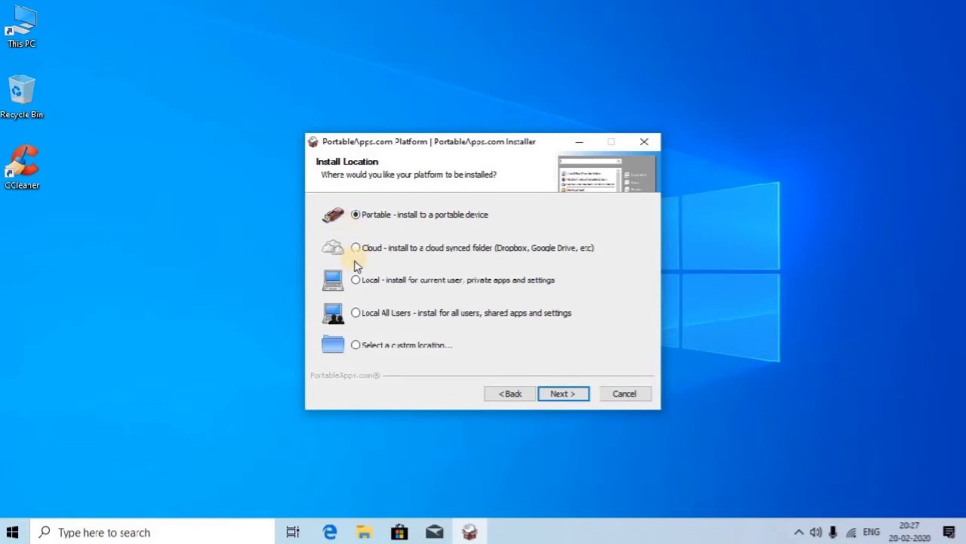
- Choose a portable device installation with the F:\ drive as the target
click(570, 393)
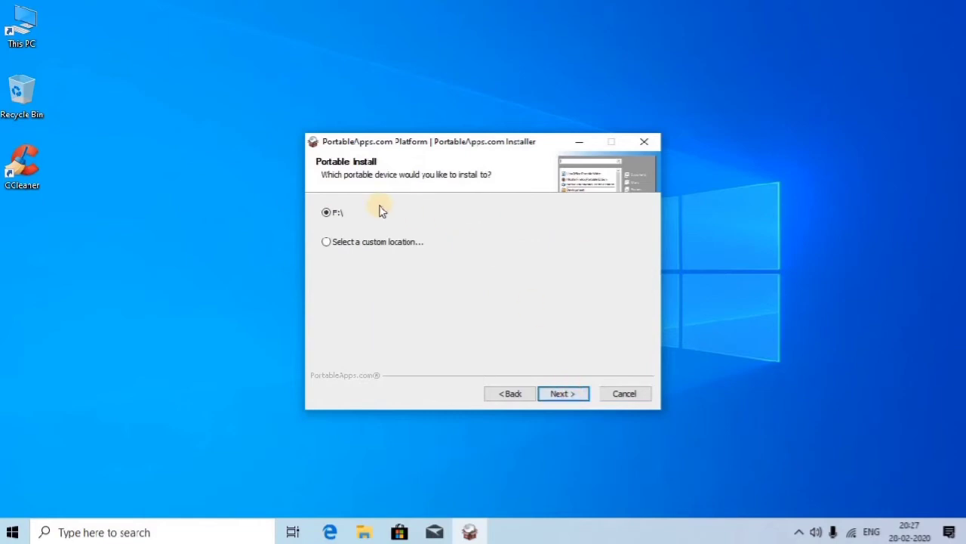
click(333, 216)
click(562, 394)
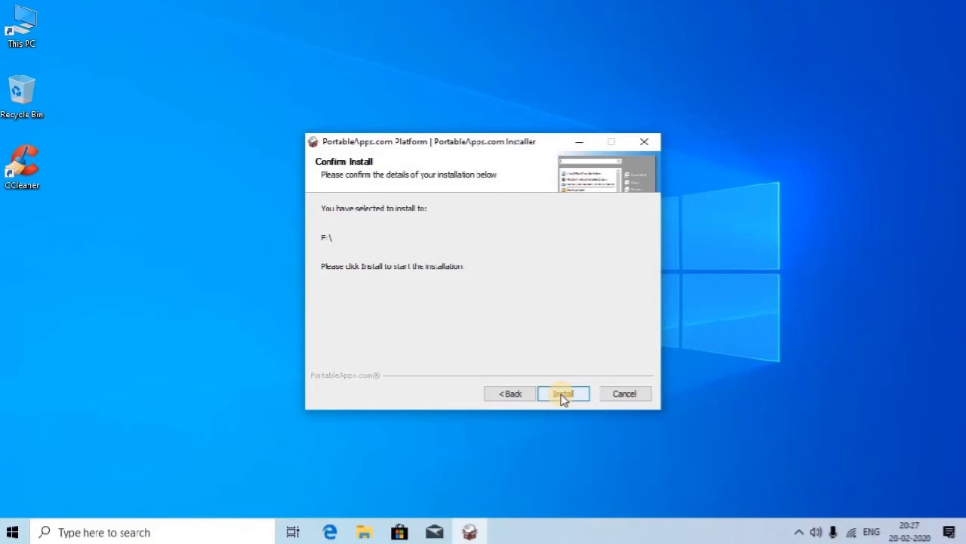
- Install the platform, finish the setup with Run PortableApps.com Platform enabled, and close the What's New window
click(564, 395)
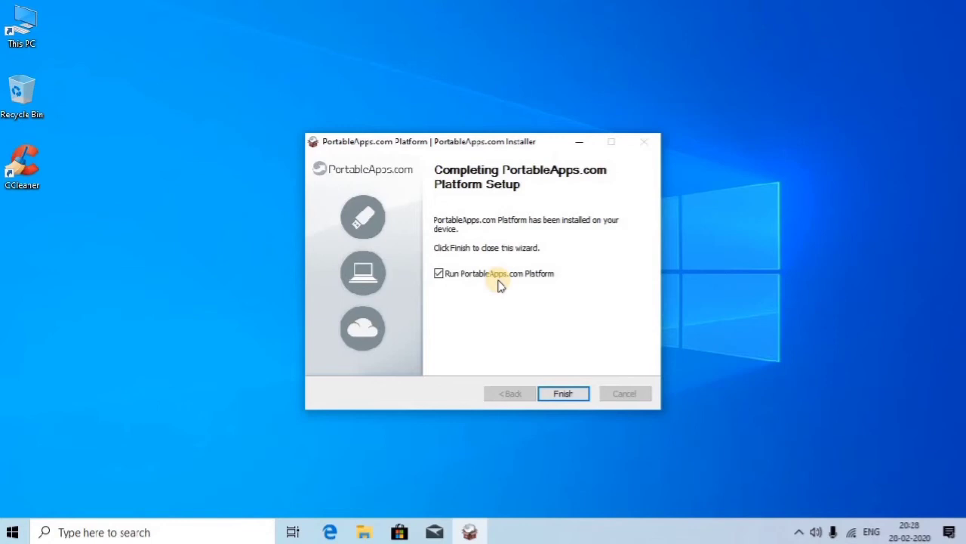
click(566, 394)
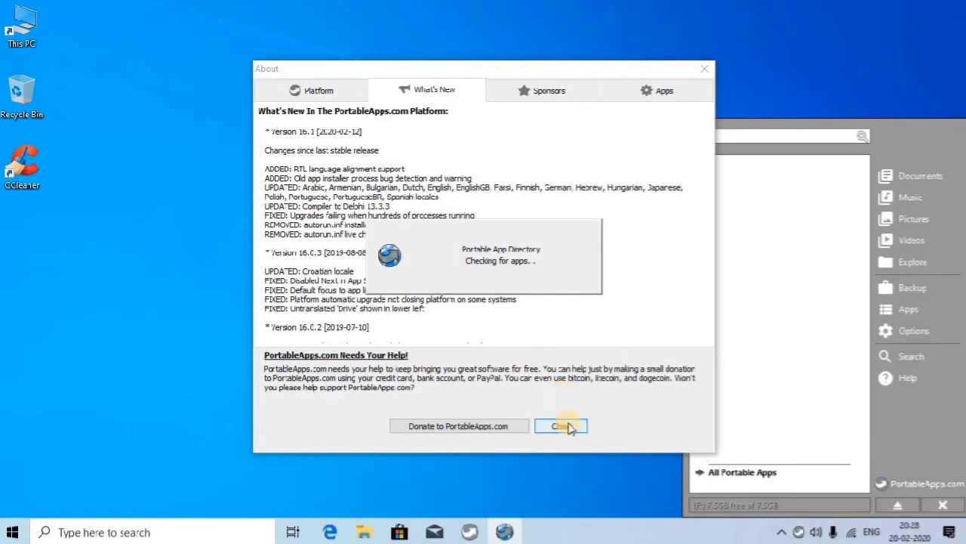
click(568, 427)
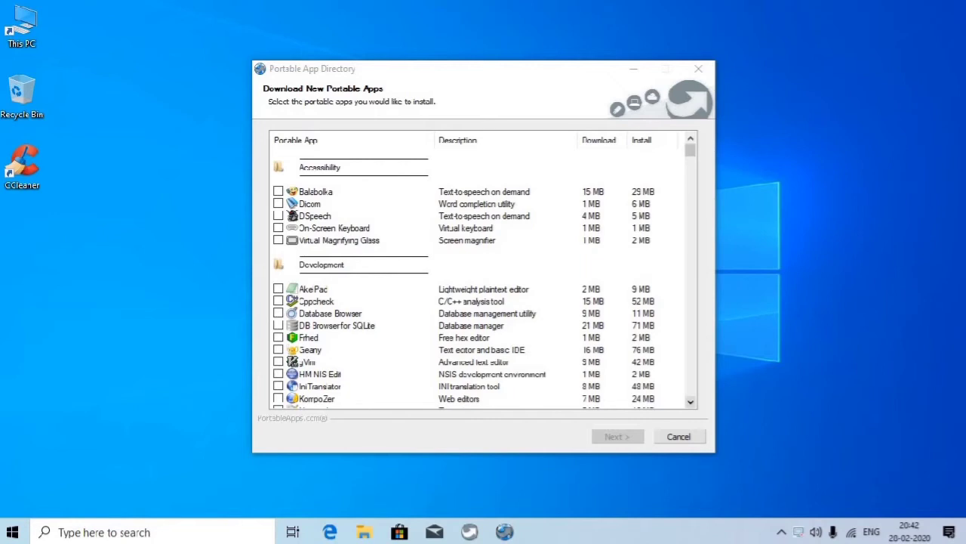
- Look through the Accessibility, Development and Education apps in the Portable App Directory, down to the Games category
click(690, 401)
click(690, 401)
click(690, 401)
click(690, 400)
click(690, 401)
click(690, 401)
click(690, 401)
click(690, 401)
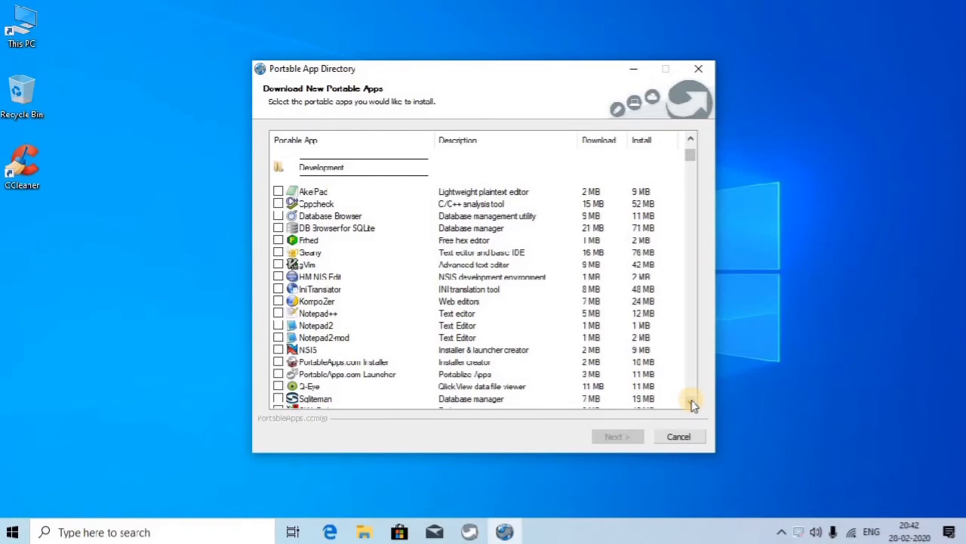
click(690, 401)
click(690, 401)
click(690, 401)
click(690, 400)
click(690, 400)
click(690, 401)
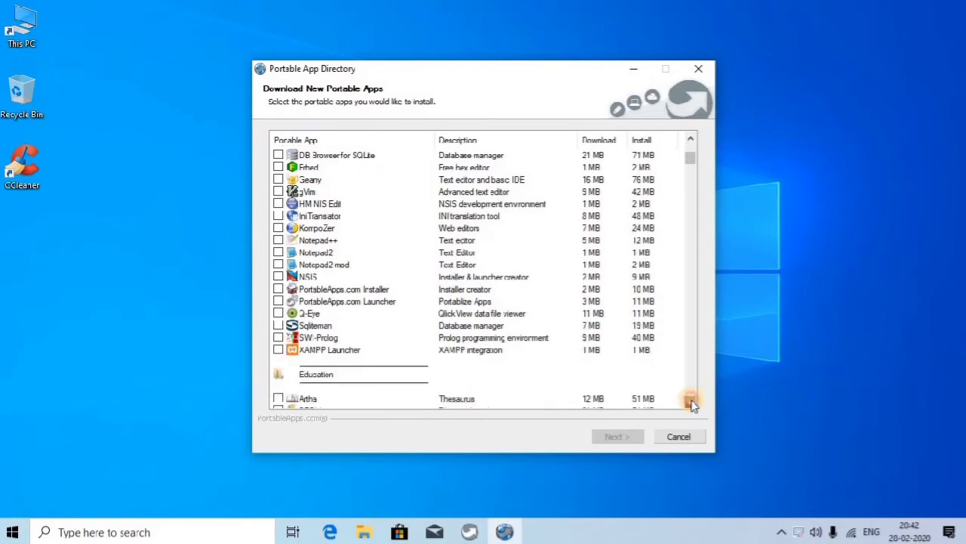
click(690, 401)
click(690, 401)
click(690, 401)
click(690, 401)
click(690, 400)
click(690, 401)
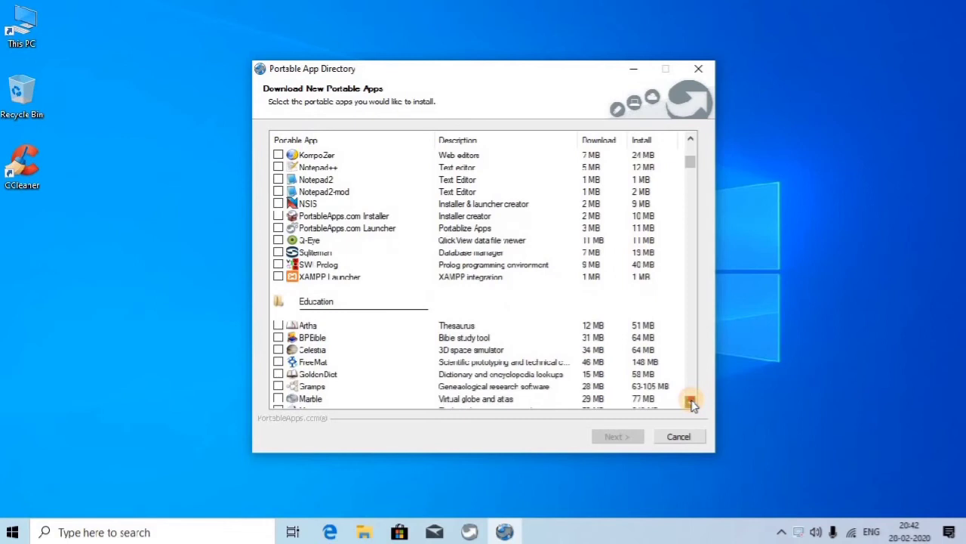
click(690, 401)
click(690, 401)
click(690, 400)
click(690, 401)
click(690, 401)
click(690, 401)
click(690, 401)
click(690, 401)
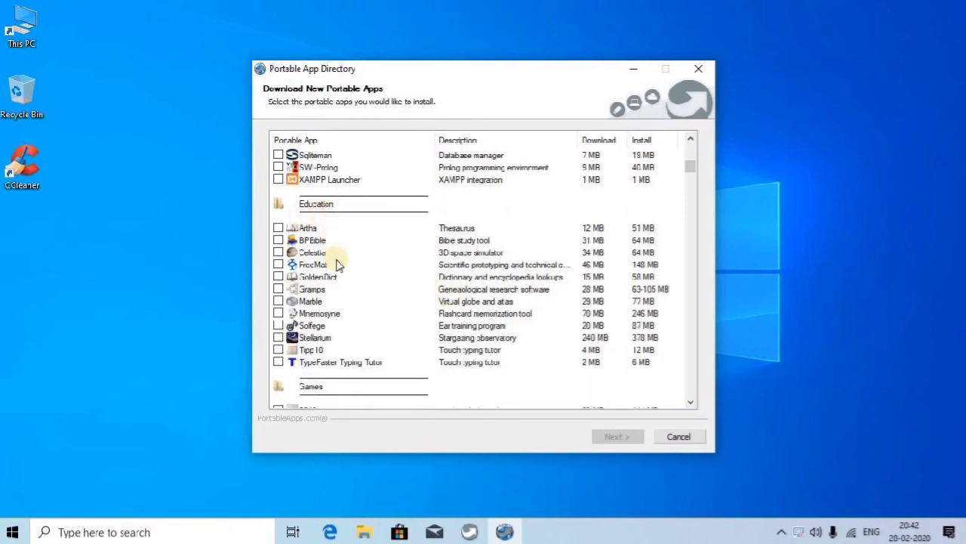
click(692, 403)
click(692, 402)
click(692, 402)
click(691, 403)
click(692, 402)
click(691, 402)
click(691, 403)
click(691, 403)
click(691, 403)
click(692, 403)
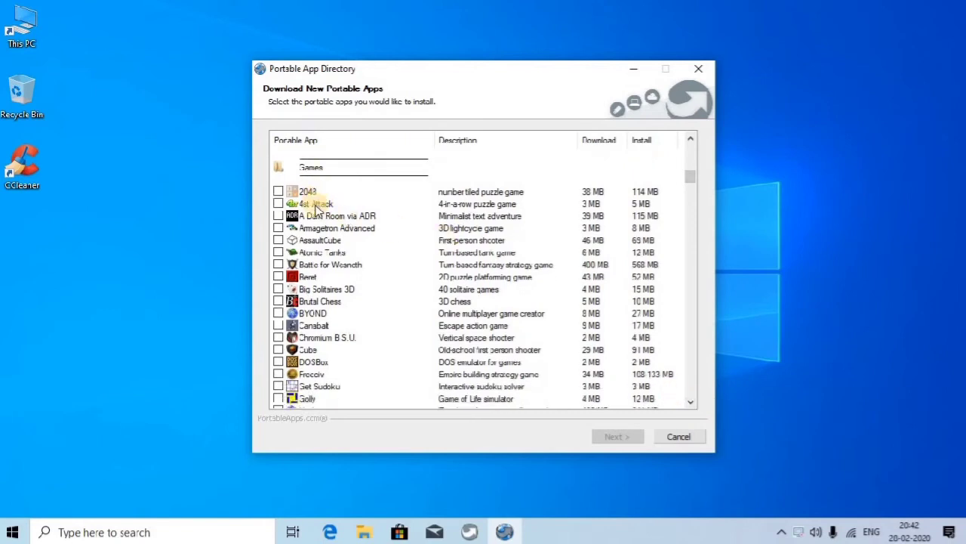
- Try selecting Beret and Big Solitaires 3D in the Games category, and clear both selections again
click(279, 277)
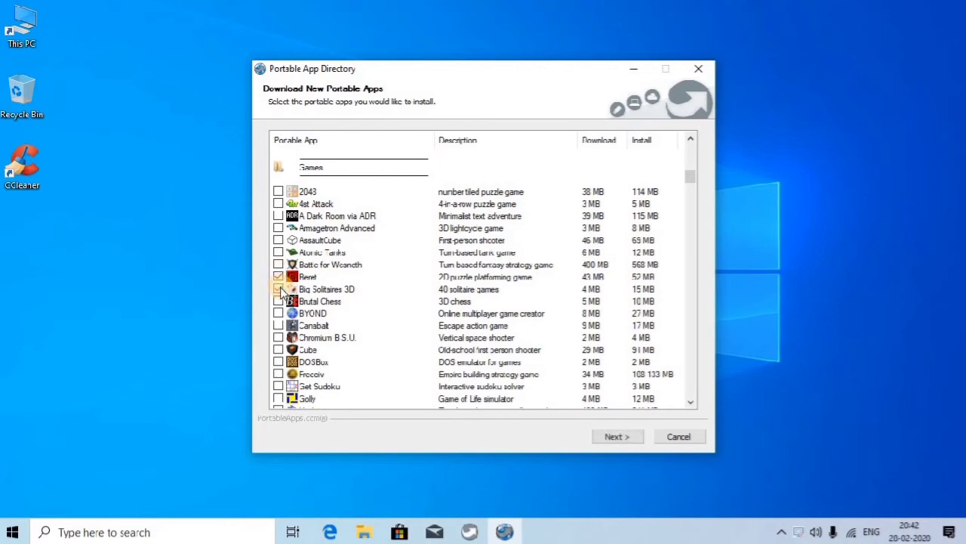
click(278, 289)
click(278, 290)
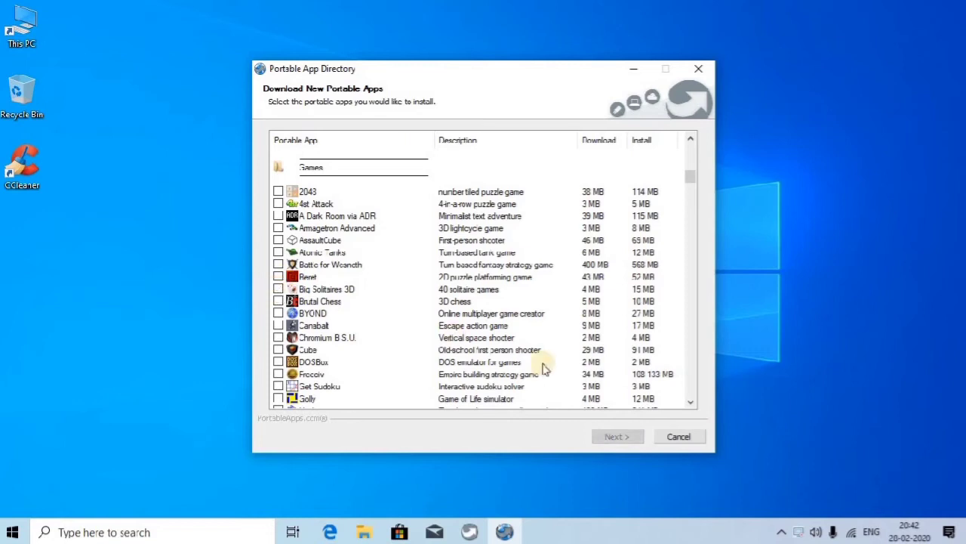
- Look through the remaining Games and the Graphics and Pictures apps, down to the browsers in the Internet category
click(689, 406)
click(690, 406)
click(690, 405)
click(689, 405)
click(689, 406)
click(690, 406)
click(689, 405)
click(690, 406)
click(689, 405)
click(689, 405)
click(689, 405)
click(690, 406)
double_click(689, 406)
click(689, 406)
double_click(690, 405)
click(689, 406)
double_click(690, 406)
double_click(689, 405)
click(689, 406)
click(689, 406)
click(689, 405)
click(689, 405)
click(689, 406)
click(689, 406)
click(689, 405)
click(689, 405)
click(689, 405)
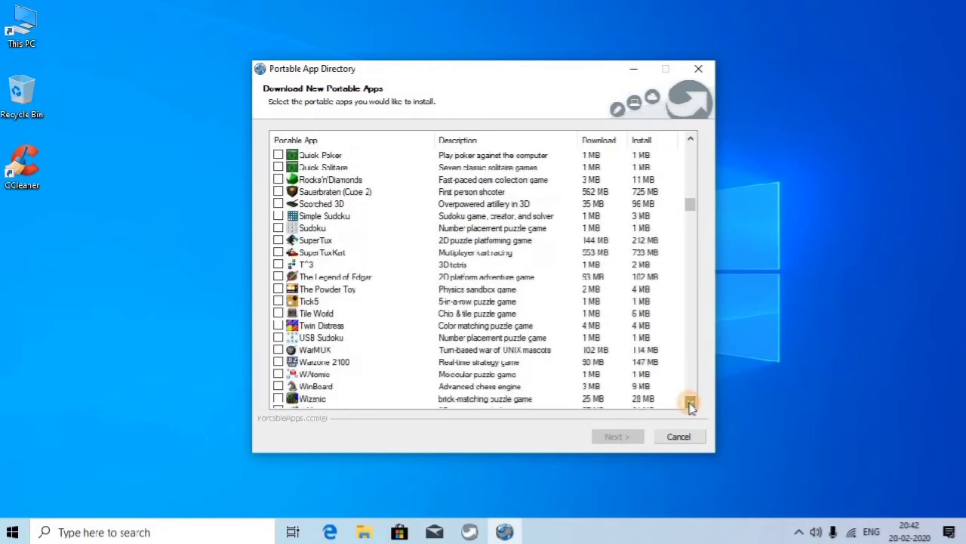
click(689, 406)
click(689, 406)
click(689, 406)
click(689, 405)
click(689, 406)
click(689, 406)
click(689, 406)
click(689, 405)
click(689, 406)
click(689, 406)
click(690, 405)
click(689, 405)
click(689, 406)
click(689, 405)
click(690, 405)
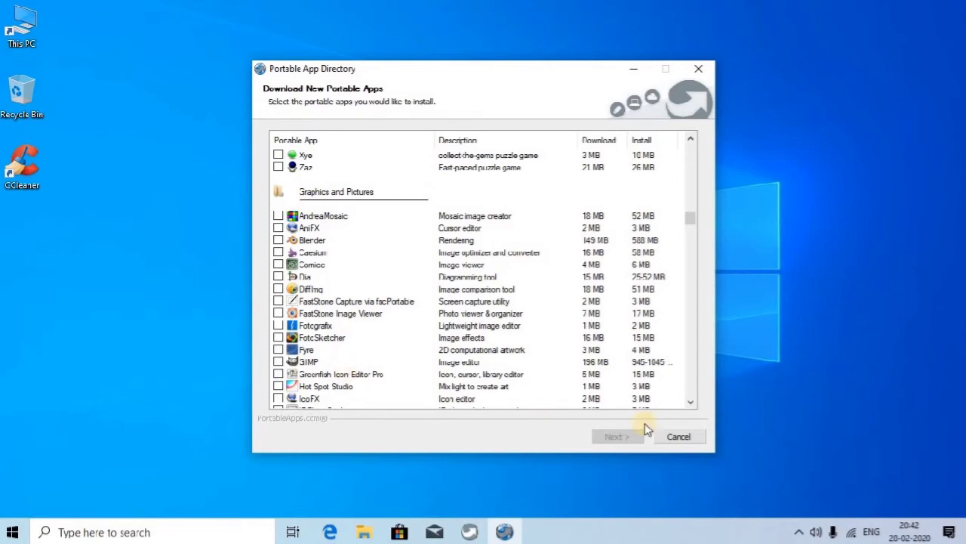
click(690, 405)
click(691, 405)
click(691, 405)
click(691, 405)
click(691, 405)
click(691, 406)
click(691, 405)
click(691, 405)
click(690, 405)
click(691, 406)
click(691, 406)
click(691, 406)
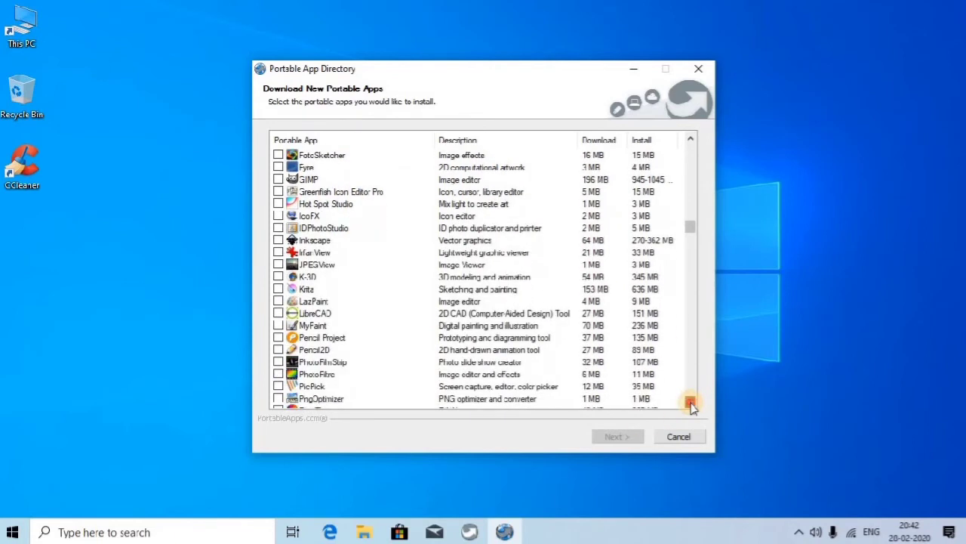
click(690, 406)
click(691, 406)
click(690, 405)
click(690, 405)
click(691, 405)
click(691, 405)
click(690, 406)
click(691, 405)
click(691, 406)
click(690, 405)
click(691, 405)
click(690, 406)
click(691, 406)
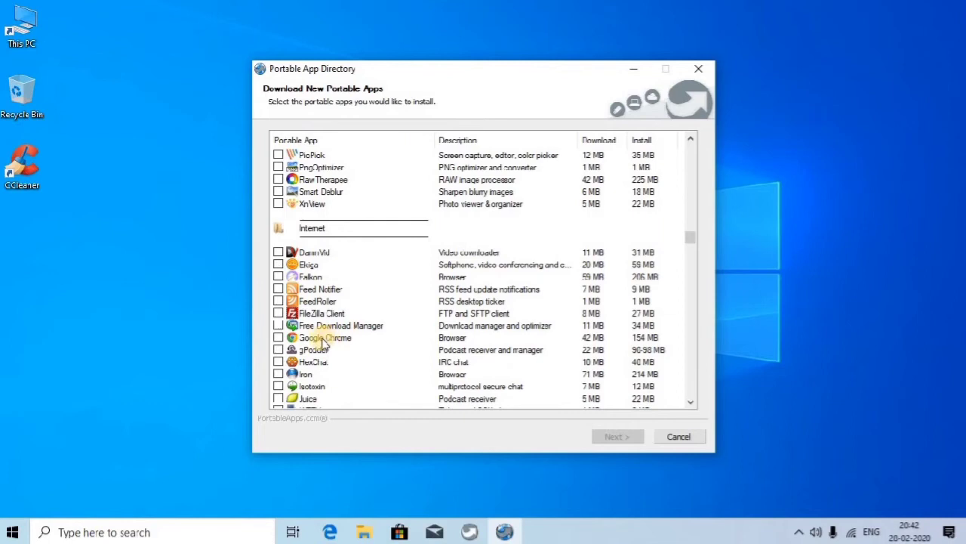
- Try selecting Google Chrome in the Internet category, and clear the selection again
click(278, 337)
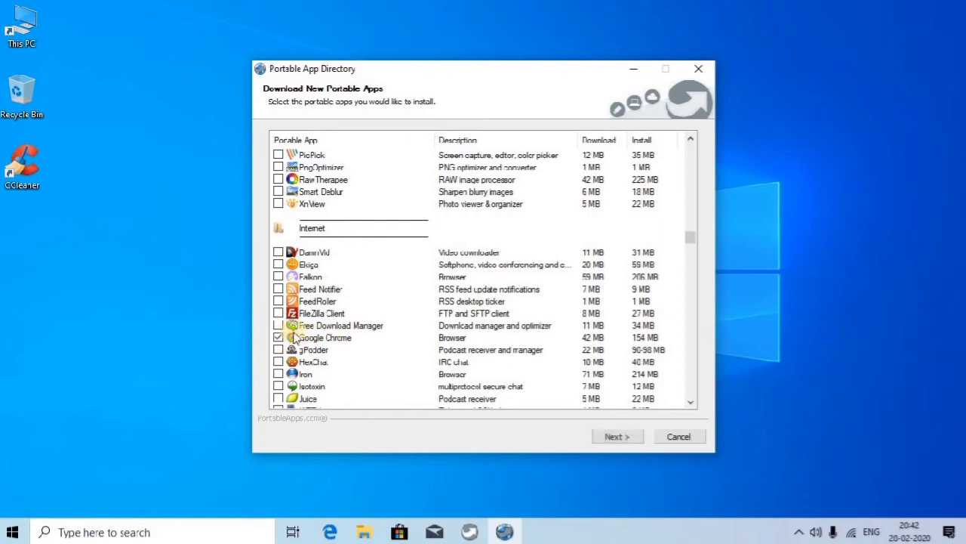
click(278, 337)
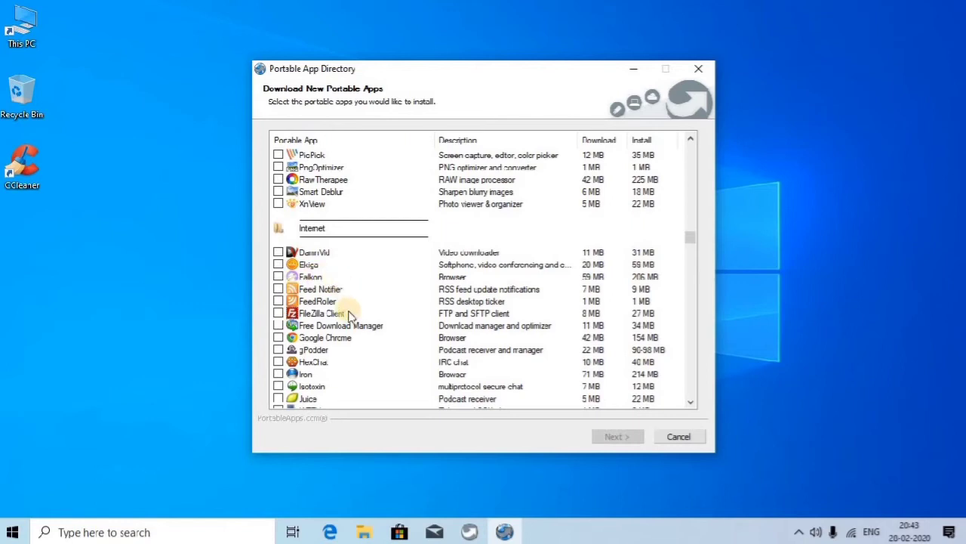
- Look through the remaining apps in the Internet category, down to the Music and Video category
scroll(350, 315, down, 1)
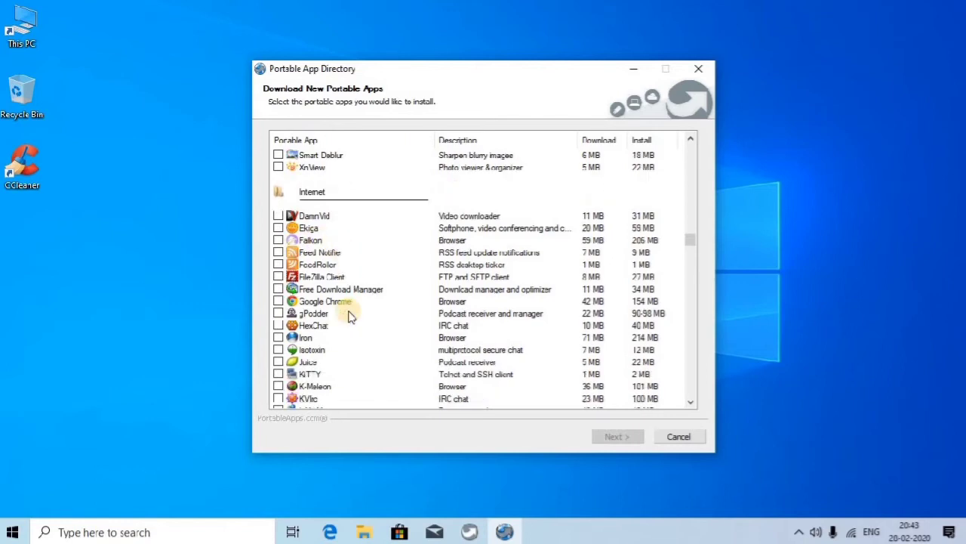
click(691, 402)
click(691, 402)
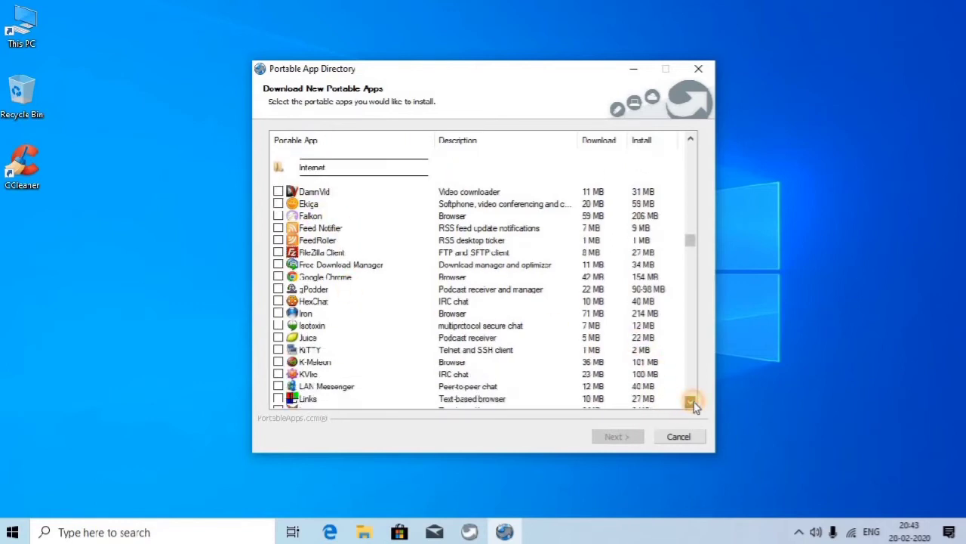
click(693, 404)
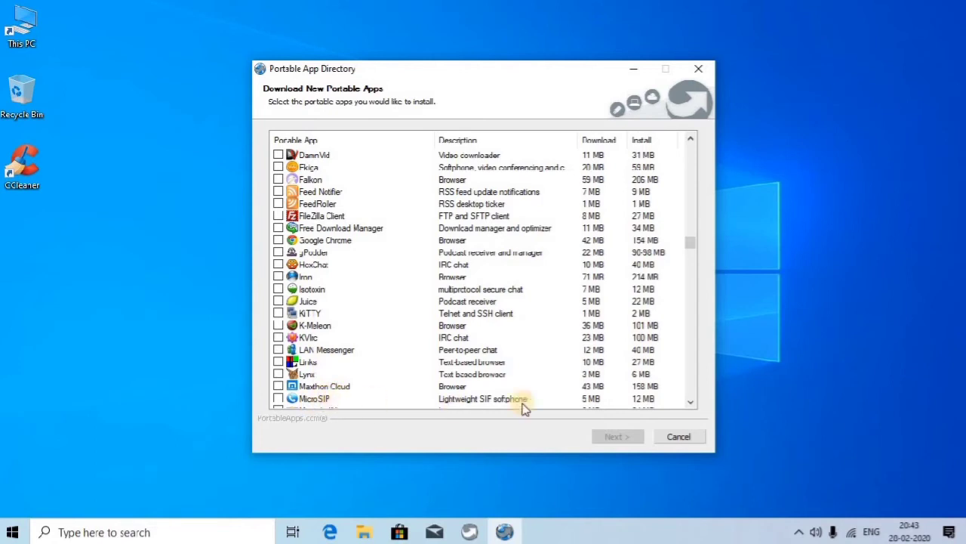
click(692, 403)
click(692, 403)
click(693, 404)
click(692, 402)
click(691, 402)
click(691, 402)
click(692, 403)
click(691, 403)
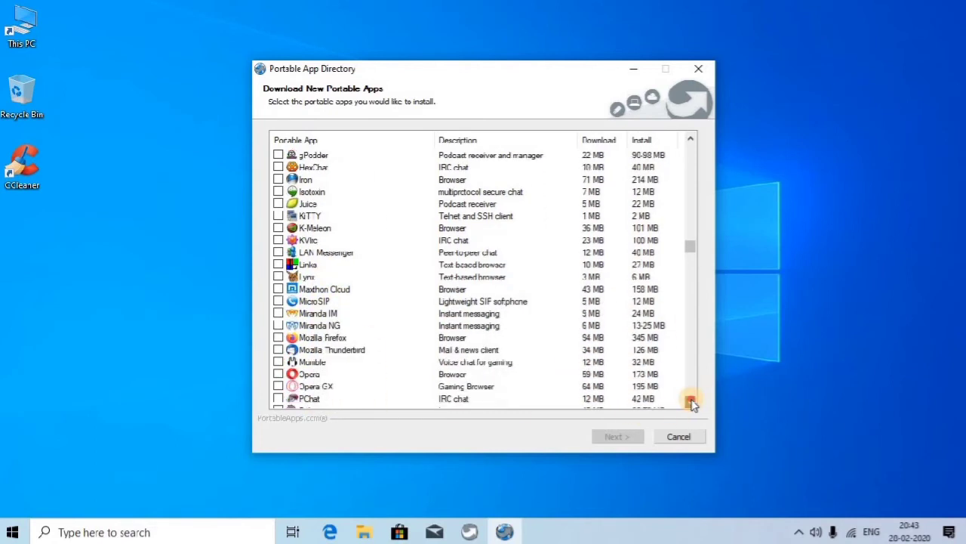
click(692, 403)
click(692, 403)
click(691, 403)
click(692, 402)
click(692, 402)
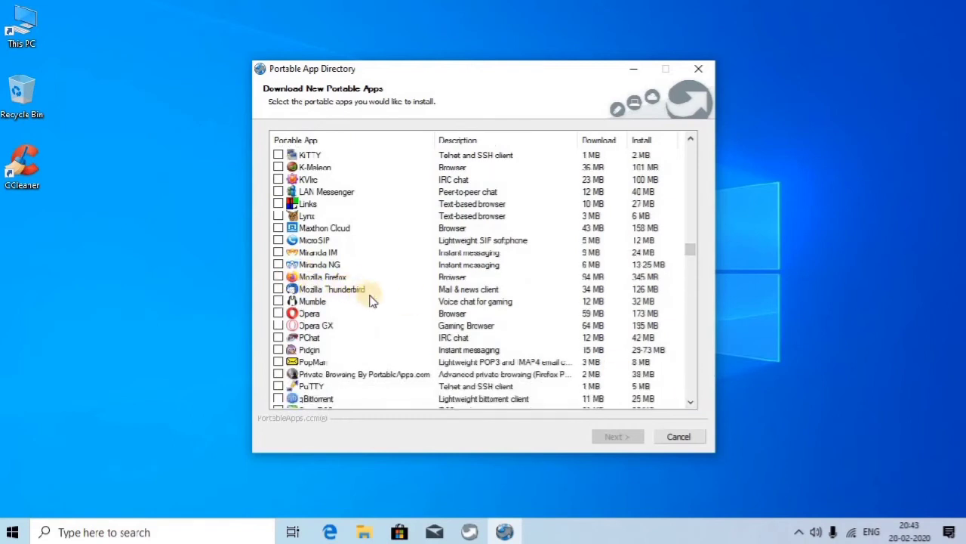
double_click(690, 404)
double_click(689, 404)
double_click(690, 404)
triple_click(689, 404)
click(690, 404)
double_click(690, 404)
click(690, 404)
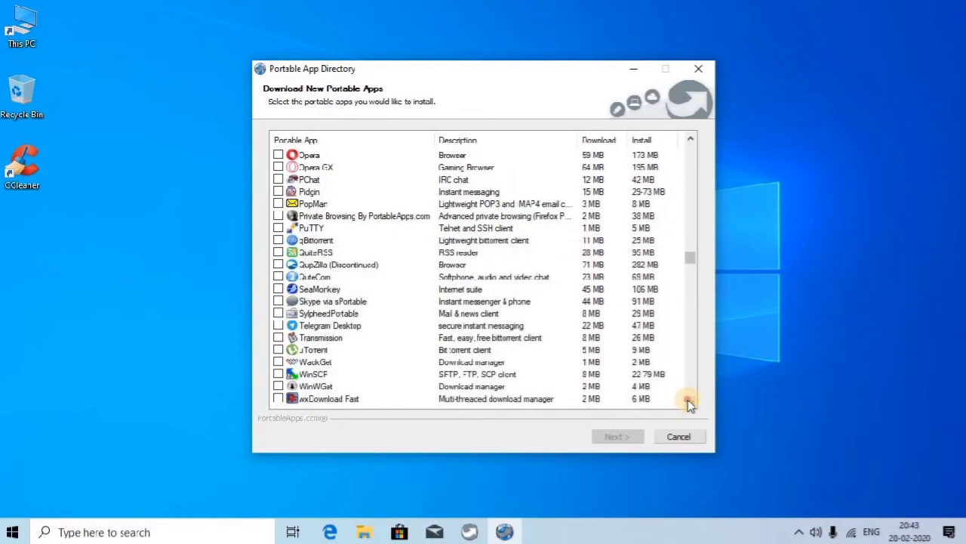
click(689, 404)
double_click(690, 404)
double_click(690, 404)
double_click(690, 404)
double_click(689, 404)
double_click(689, 404)
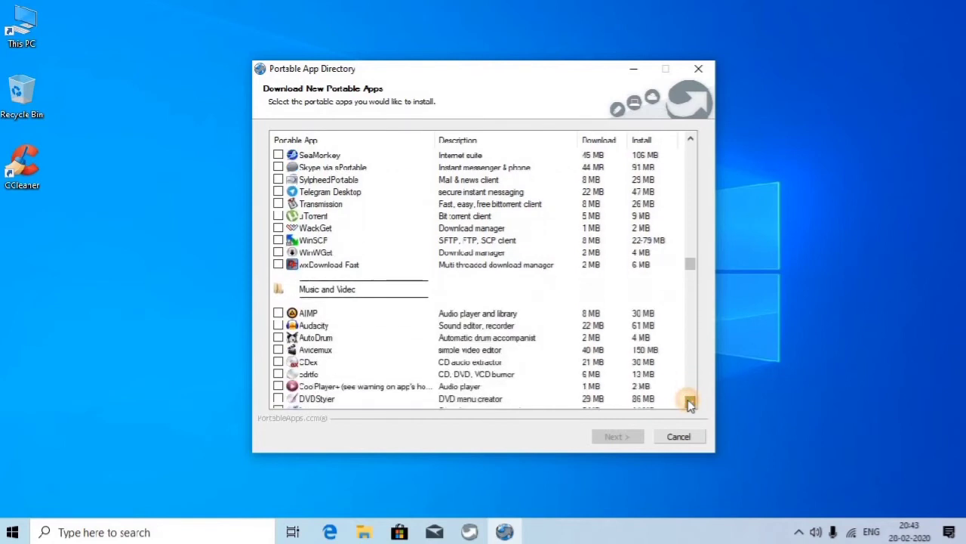
- Look through the Music and Video and the Office apps, down to the Security category
double_click(689, 404)
double_click(690, 404)
click(690, 404)
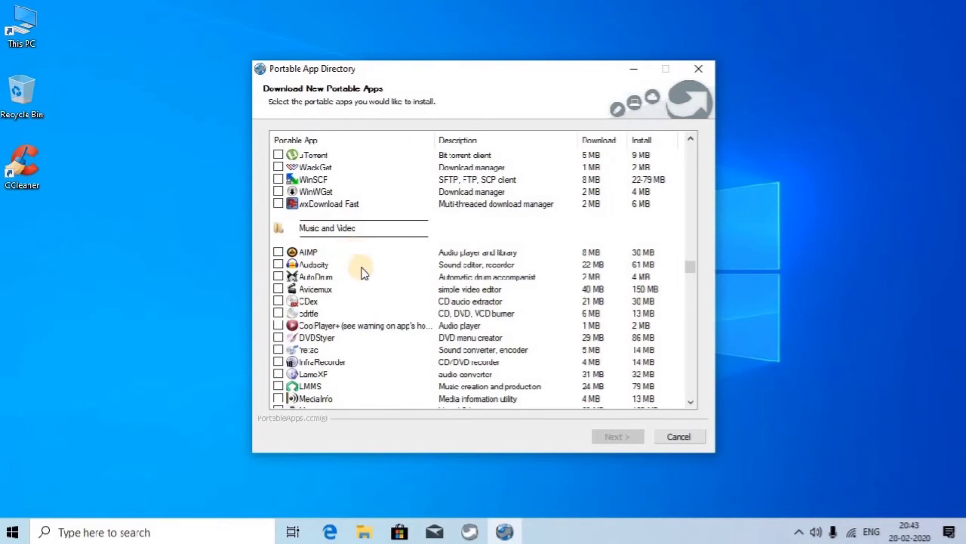
drag(691, 405, 693, 406)
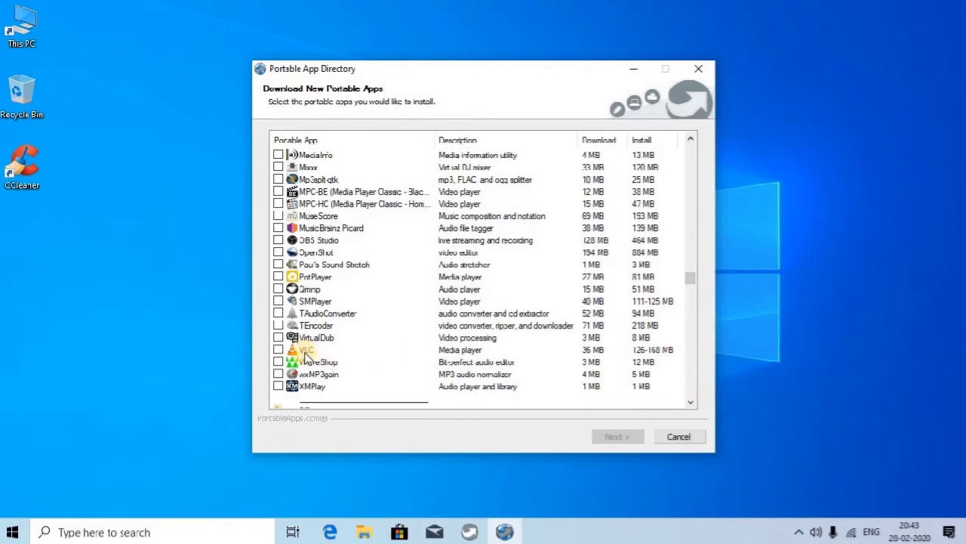
click(692, 405)
drag(691, 404, 693, 405)
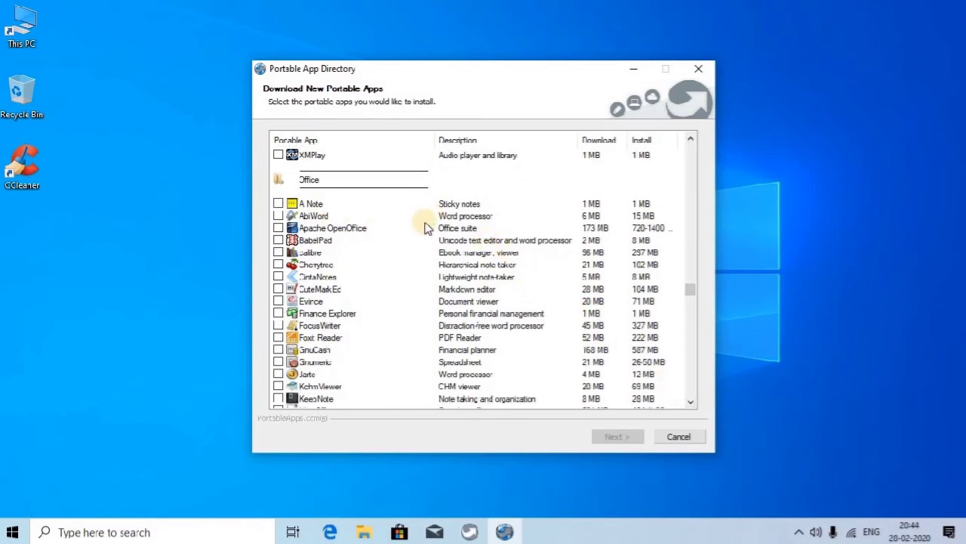
click(690, 401)
click(693, 405)
click(693, 406)
click(693, 405)
click(693, 405)
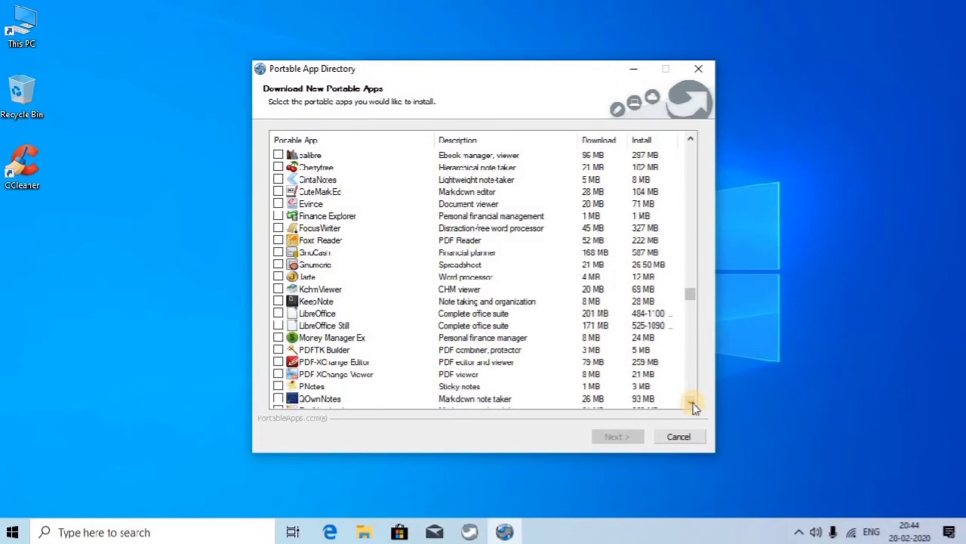
click(693, 405)
click(693, 406)
click(693, 405)
click(693, 405)
click(693, 405)
click(693, 405)
double_click(693, 405)
double_click(693, 405)
click(693, 406)
double_click(693, 406)
double_click(693, 405)
double_click(693, 406)
click(693, 405)
double_click(693, 405)
double_click(693, 405)
double_click(693, 406)
double_click(693, 405)
click(693, 405)
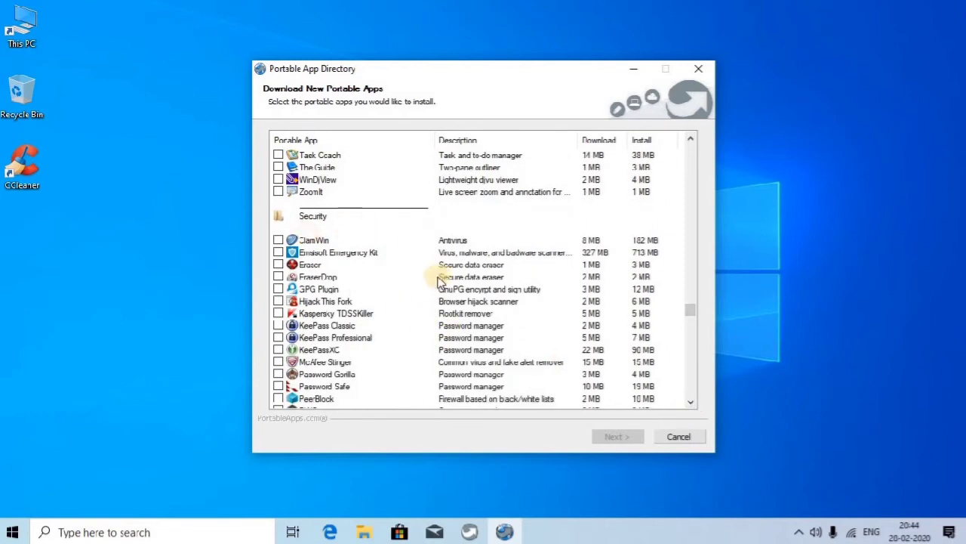
- Look through the Security and Utilities apps to the end of the app directory
click(690, 404)
double_click(690, 404)
click(690, 404)
double_click(690, 404)
double_click(690, 404)
double_click(690, 404)
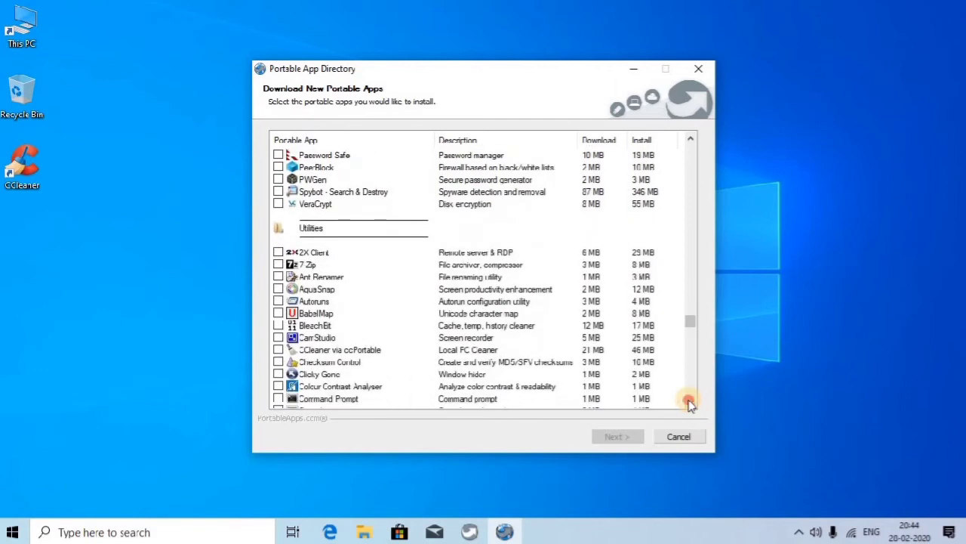
click(690, 404)
click(690, 404)
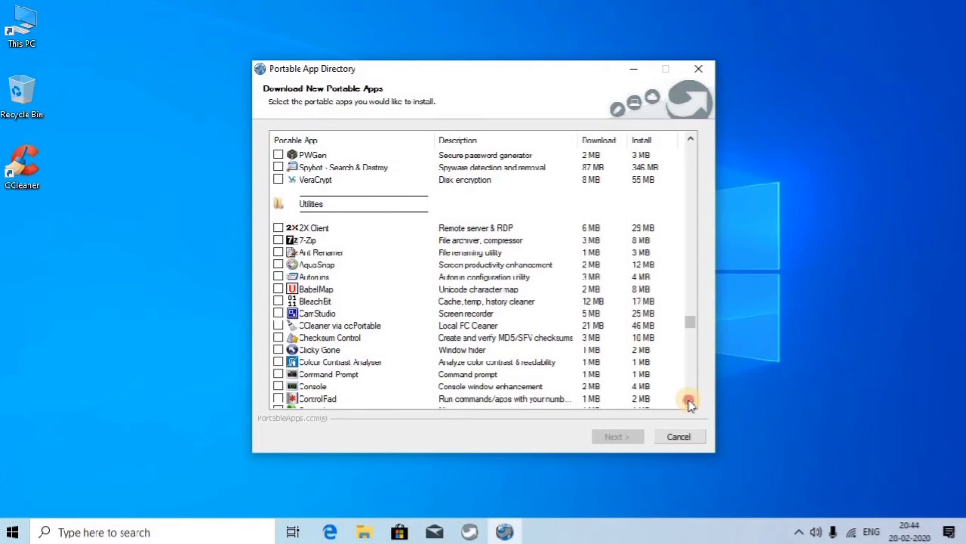
click(690, 404)
double_click(690, 404)
double_click(690, 404)
double_click(690, 404)
click(690, 404)
click(690, 404)
click(690, 404)
double_click(690, 404)
click(690, 404)
double_click(691, 404)
click(690, 404)
double_click(690, 404)
double_click(690, 404)
triple_click(690, 404)
double_click(690, 404)
double_click(690, 404)
double_click(690, 404)
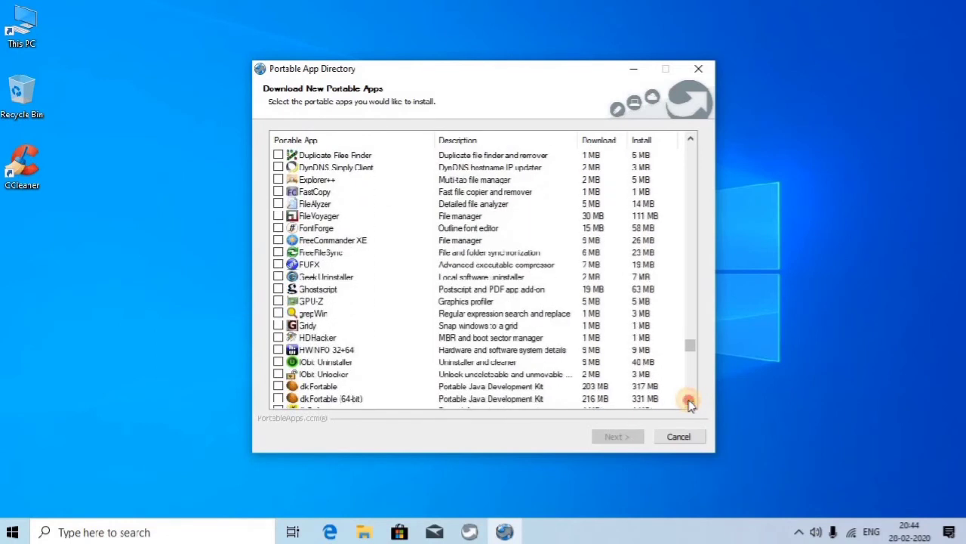
double_click(690, 404)
click(690, 404)
triple_click(690, 404)
triple_click(690, 404)
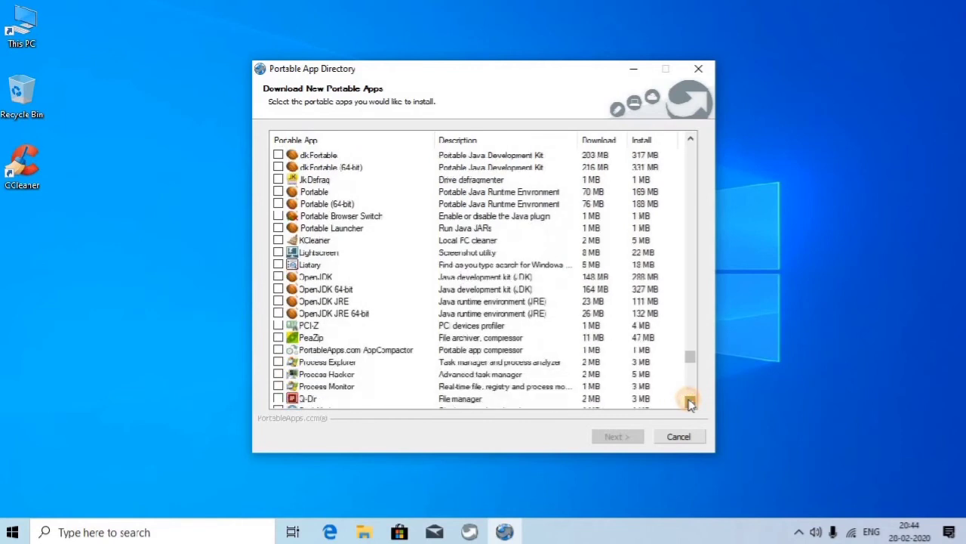
triple_click(690, 404)
double_click(690, 404)
click(690, 404)
triple_click(690, 404)
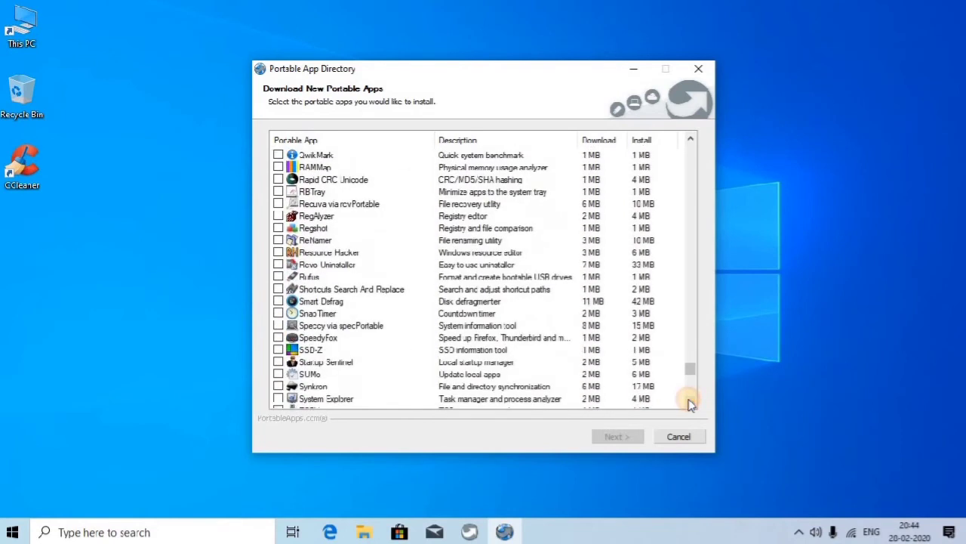
click(690, 404)
double_click(690, 404)
double_click(690, 404)
double_click(690, 404)
double_click(690, 404)
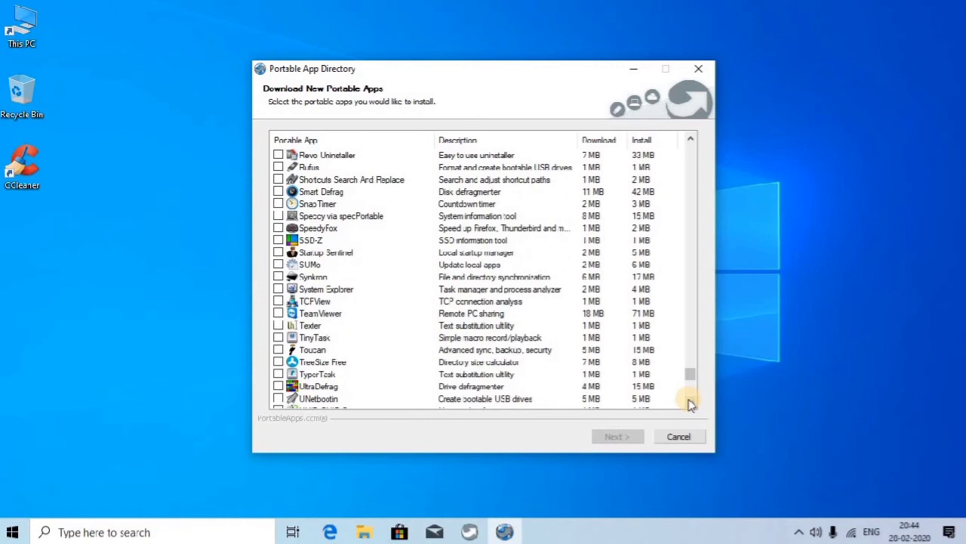
click(690, 404)
click(690, 404)
triple_click(690, 404)
triple_click(691, 404)
click(690, 404)
triple_click(690, 404)
click(690, 404)
double_click(690, 404)
triple_click(690, 403)
click(690, 404)
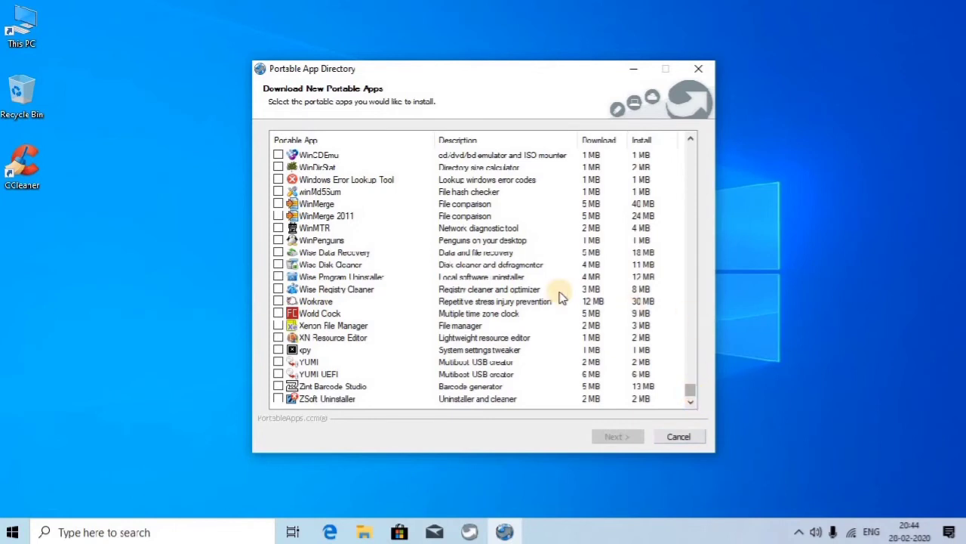
- Select Notepad++ in the Development category, install it, and finish the Portable App Directory wizard
scroll(563, 297, up, 15)
scroll(560, 295, up, 2)
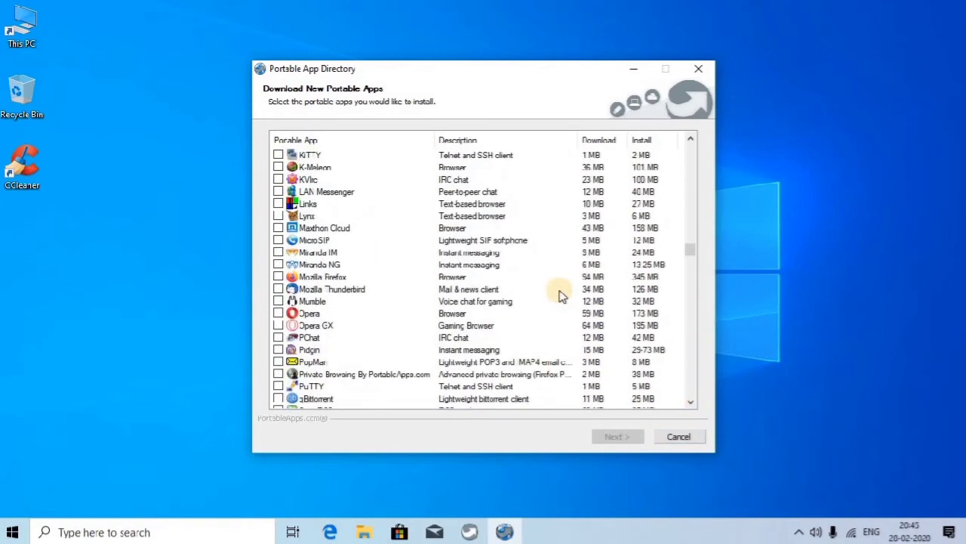
scroll(560, 295, up, 3)
scroll(560, 296, up, 2)
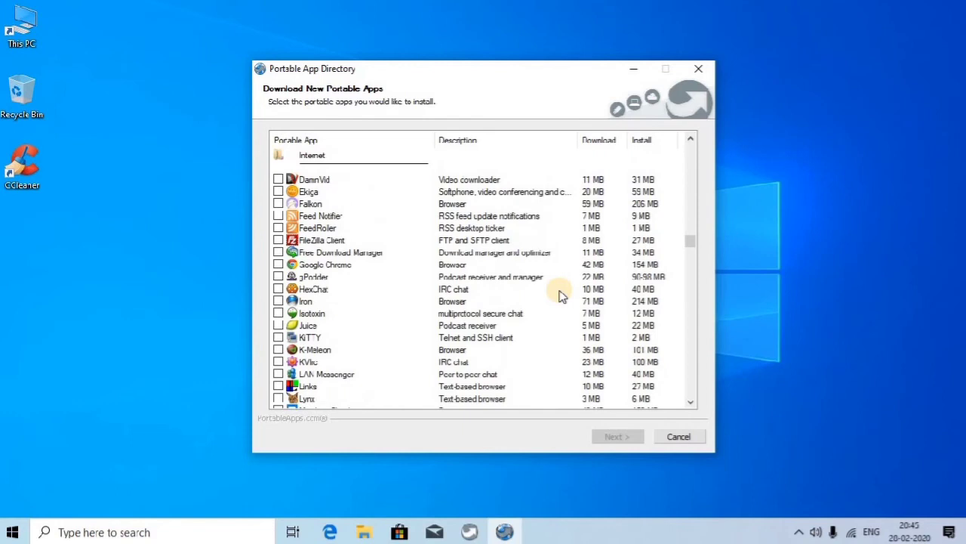
scroll(560, 295, up, 4)
scroll(560, 296, up, 20)
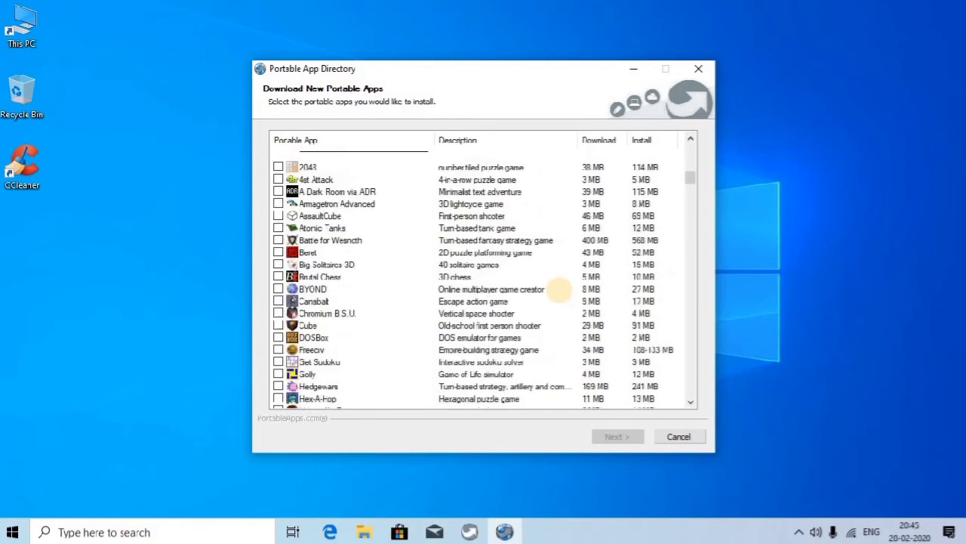
scroll(560, 295, up, 7)
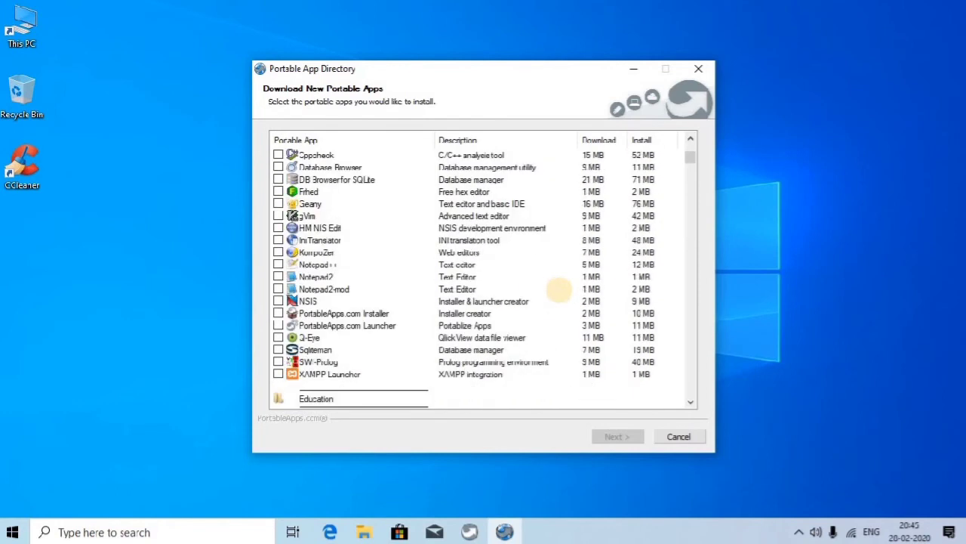
scroll(560, 295, up, 2)
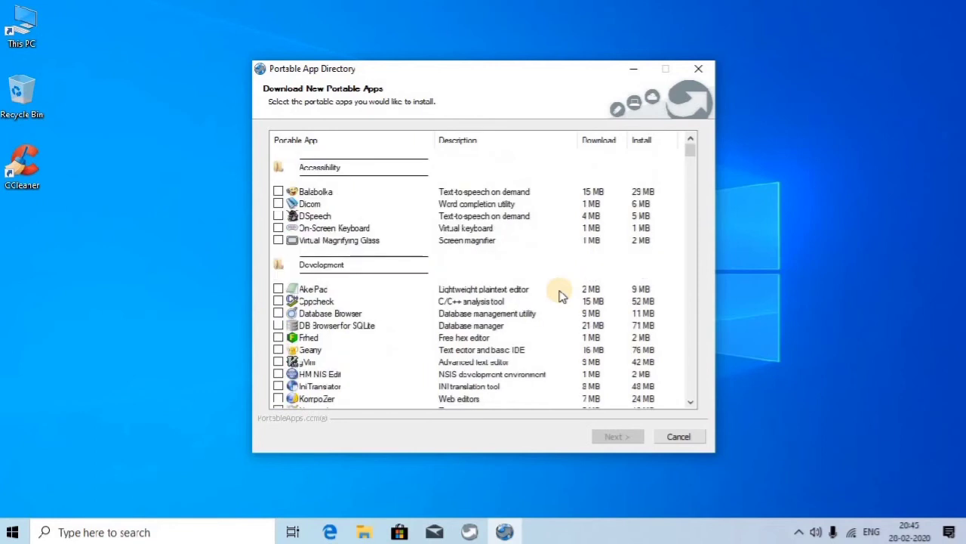
scroll(560, 294, down, 5)
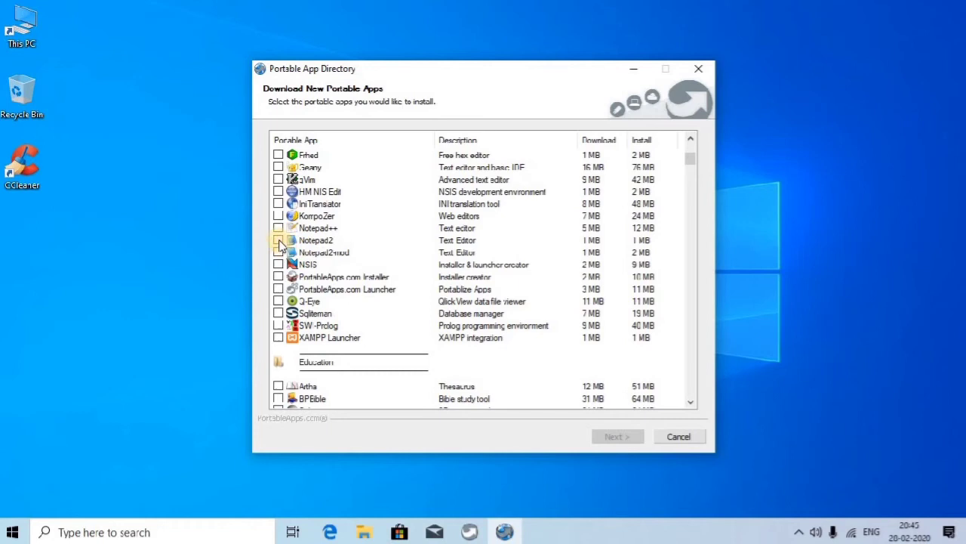
click(278, 227)
click(613, 436)
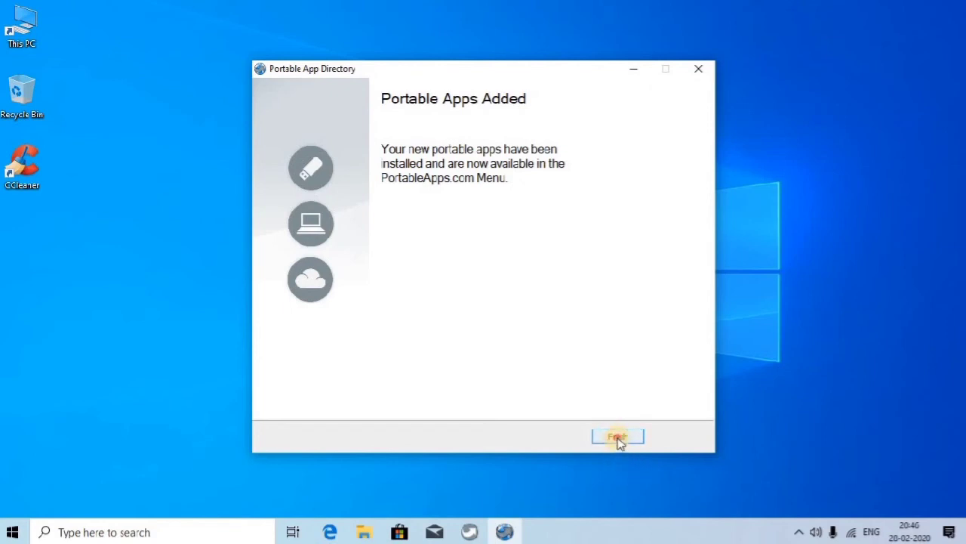
click(617, 437)
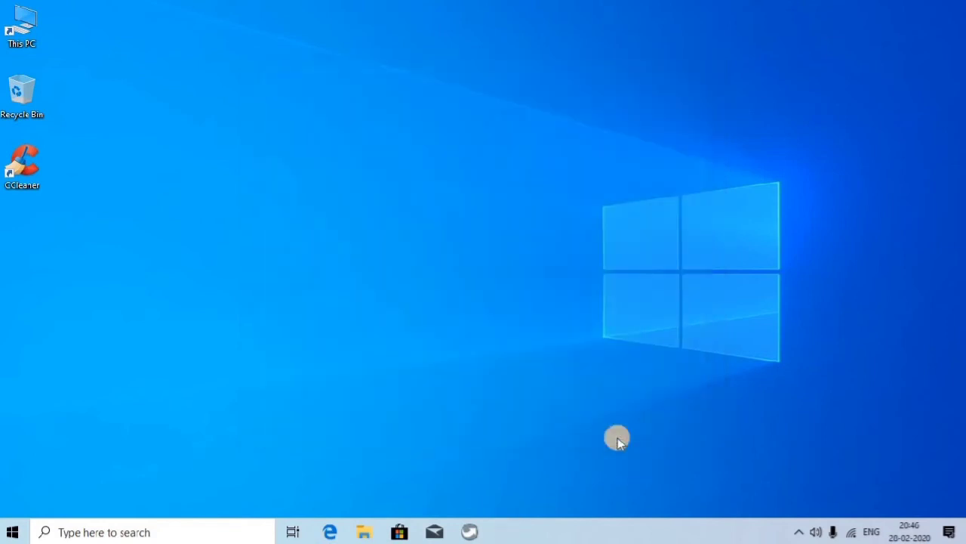
- Open This PC in a maximized File Explorer window and go to USB Drive (F:)
click(31, 45)
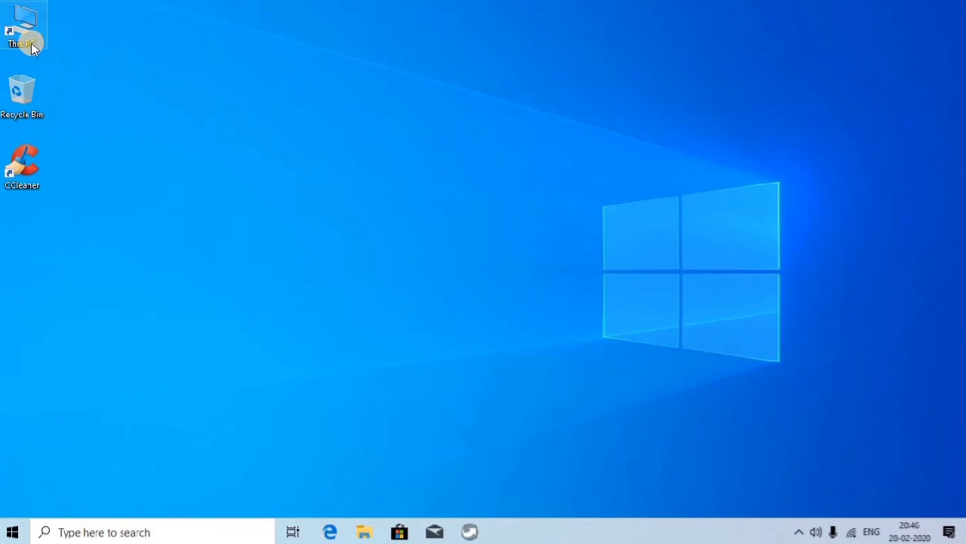
double_click(32, 46)
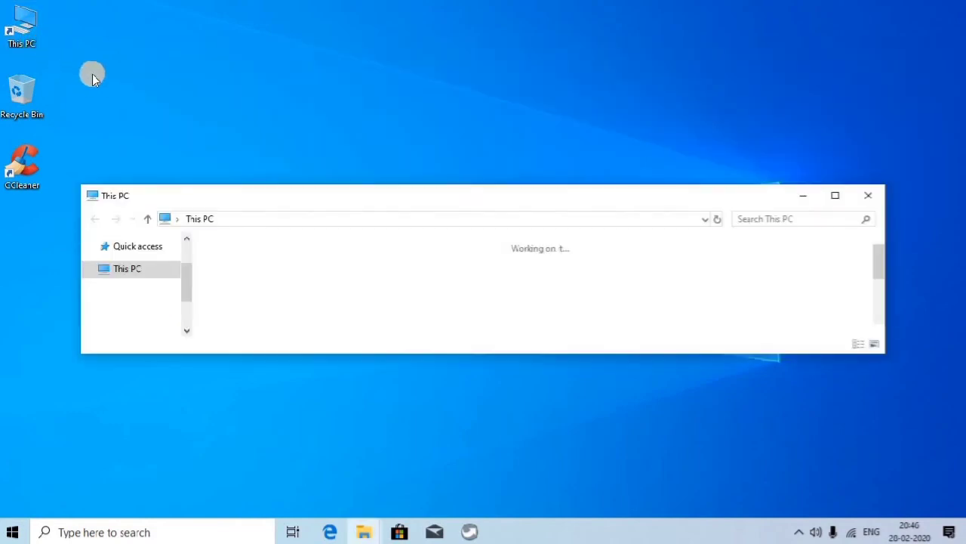
double_click(503, 199)
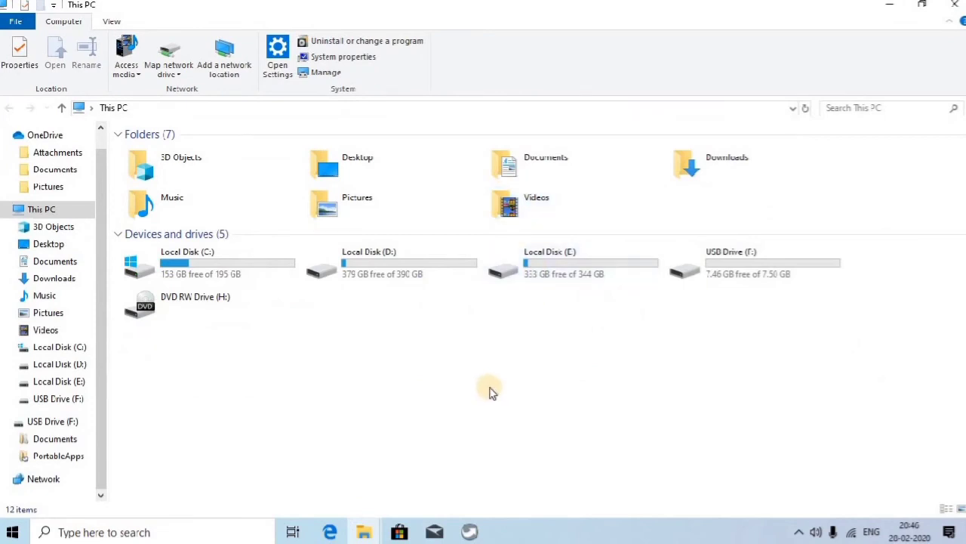
double_click(724, 273)
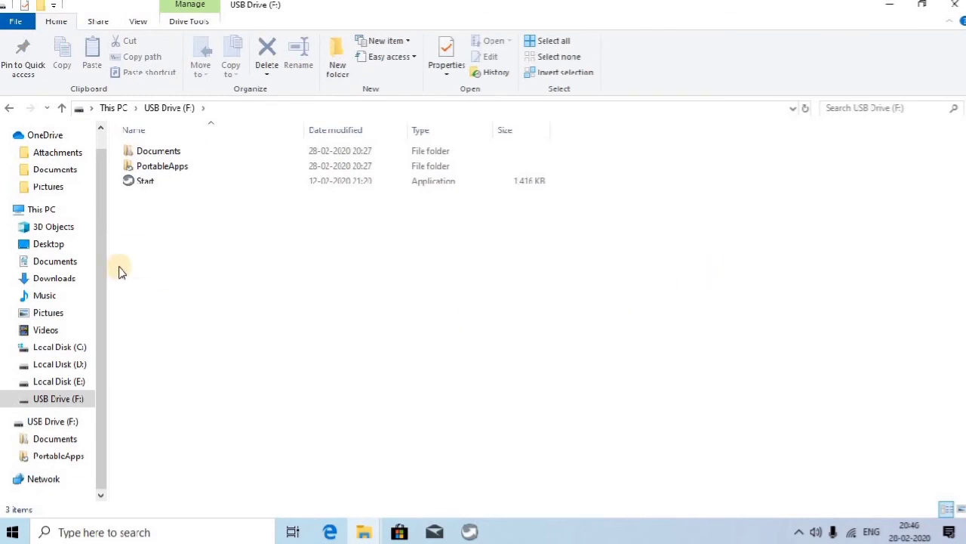
- Launch the Notepad++Portable application from the Notepad++Portable folder inside PortableApps
double_click(176, 169)
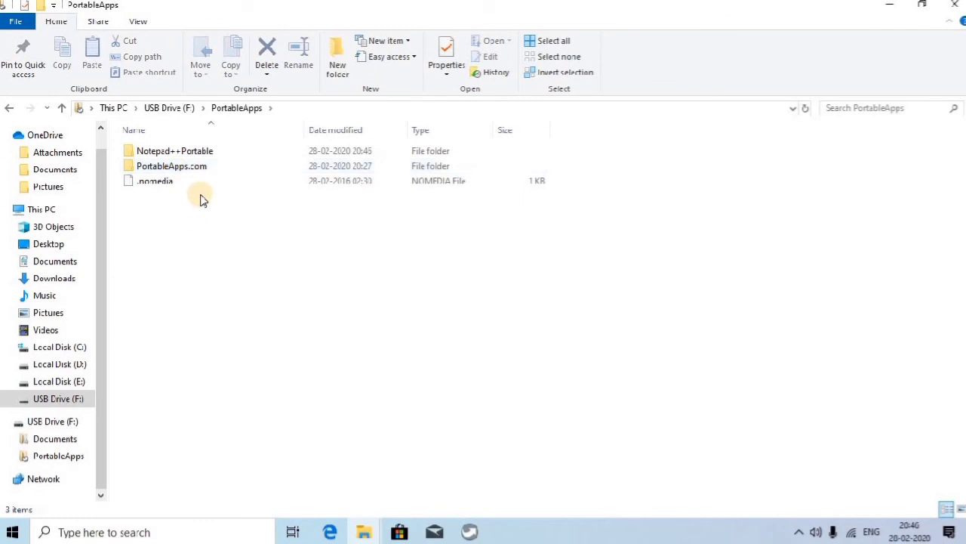
double_click(205, 151)
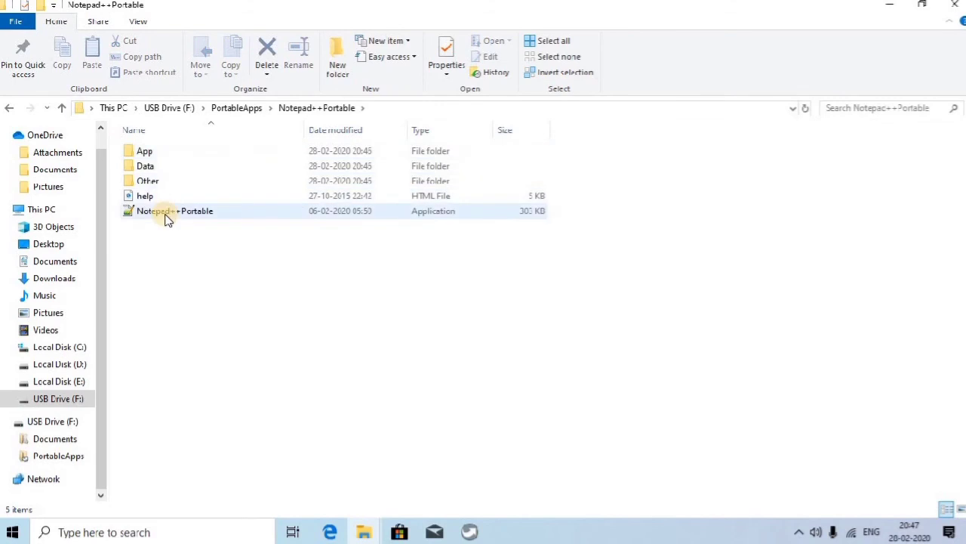
click(167, 218)
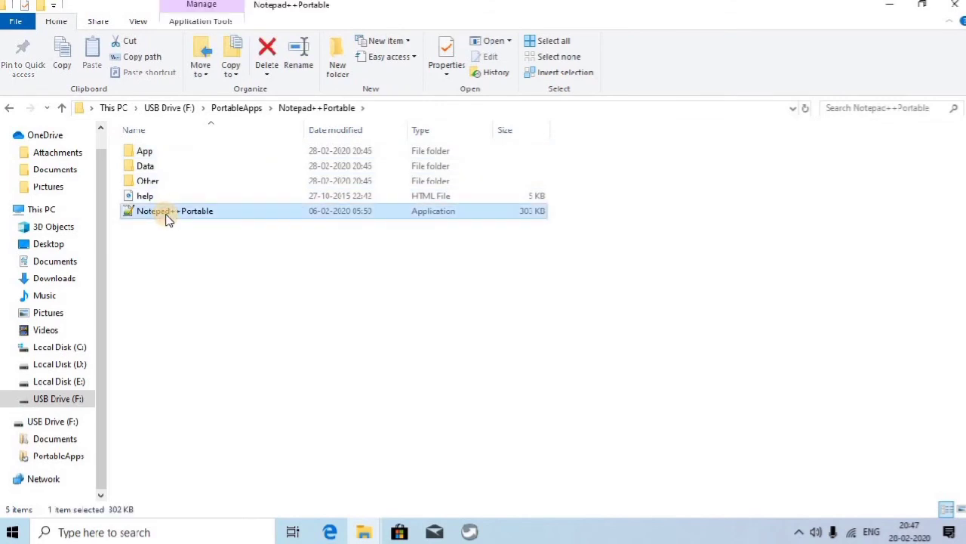
double_click(168, 216)
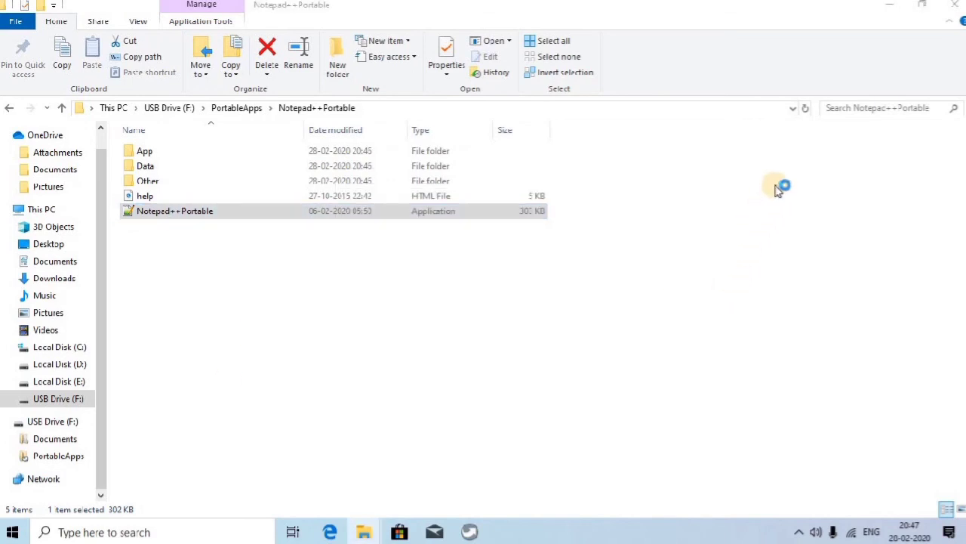
- Close the File Explorer window and enter "hello" in the new Notepad++ document
click(950, 9)
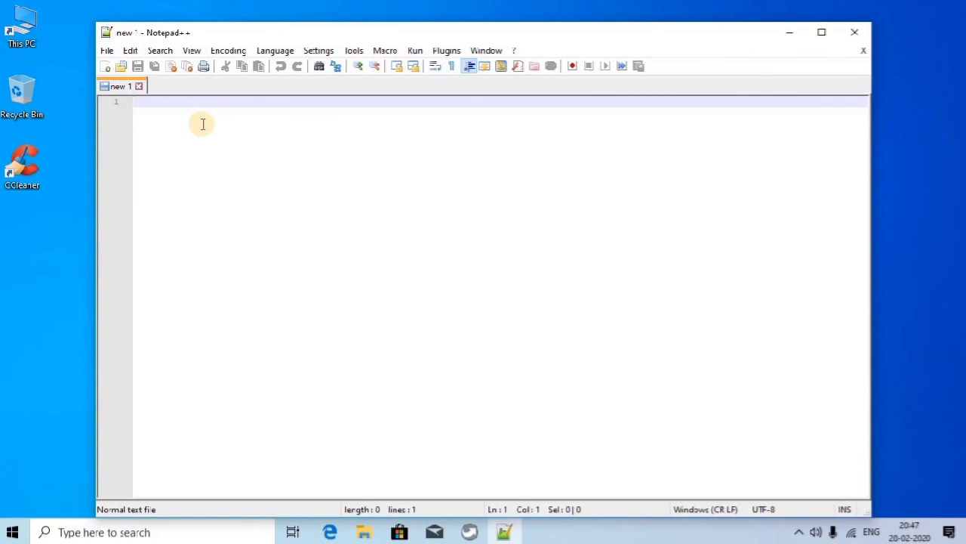
text(hello)
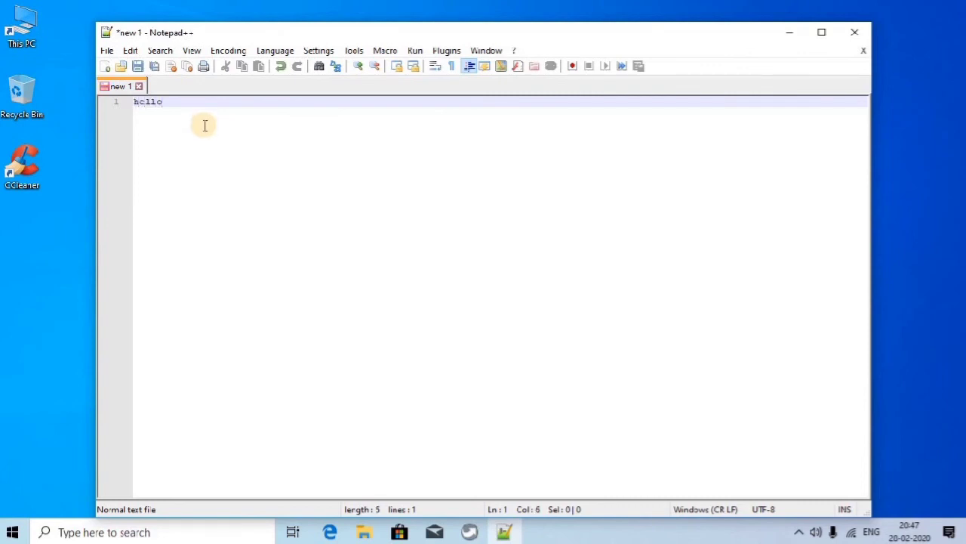
- Erase the test text from the new document and close Notepad++
key(Return)
key(BackSpace)
key(BackSpace)
key(BackSpace)
key(BackSpace)
key(BackSpace)
key(BackSpace)
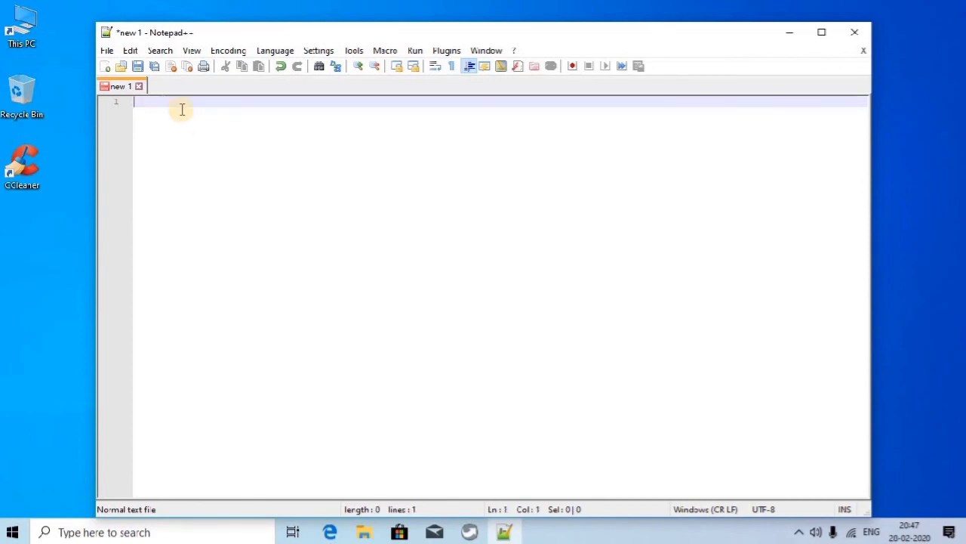
click(132, 51)
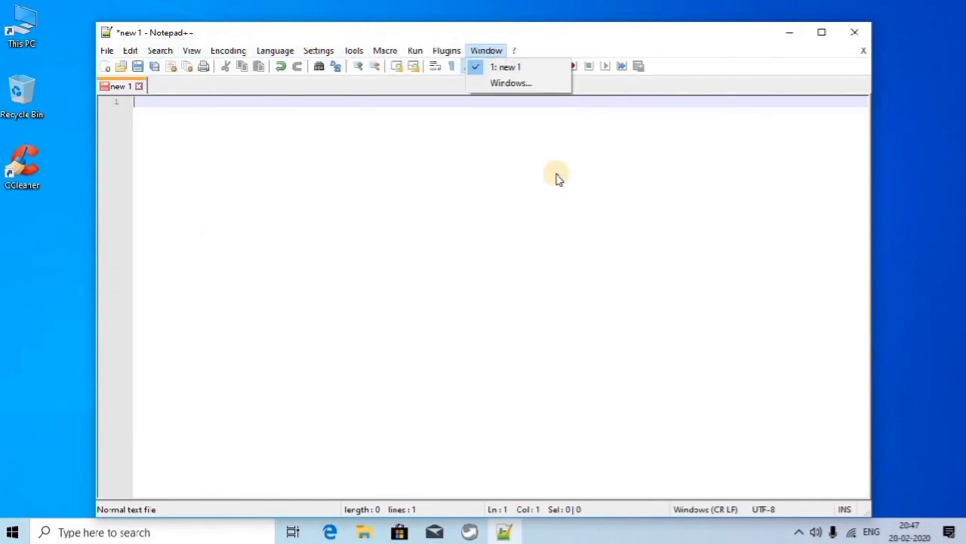
click(860, 35)
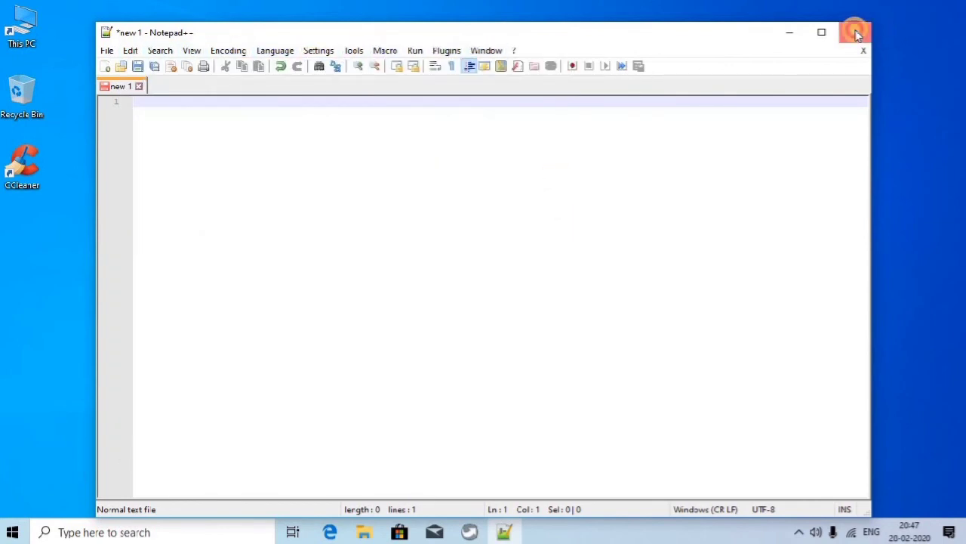
click(856, 32)
- View the PortableApps folder on USB Drive (F:) through This PC, return to the drive's root, and close File Explorer
click(33, 28)
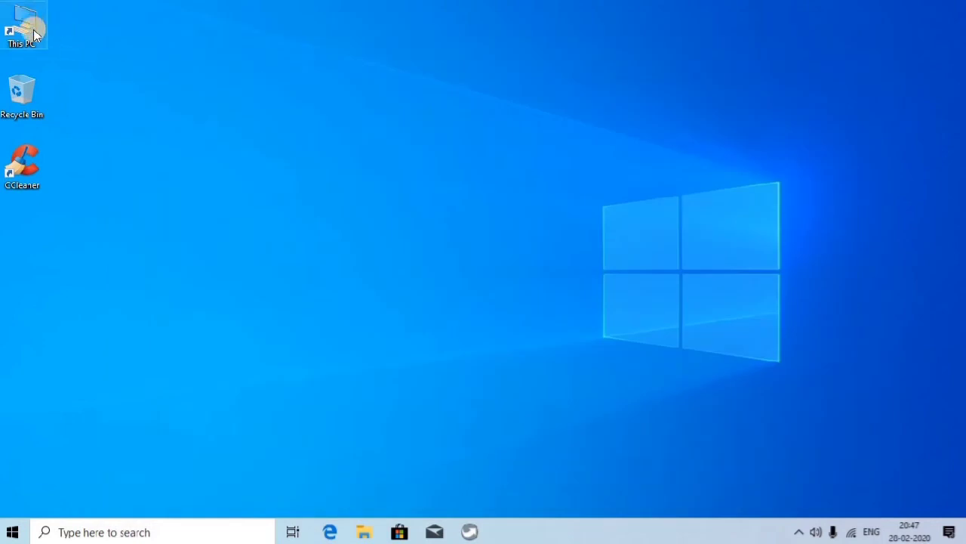
double_click(33, 29)
click(830, 198)
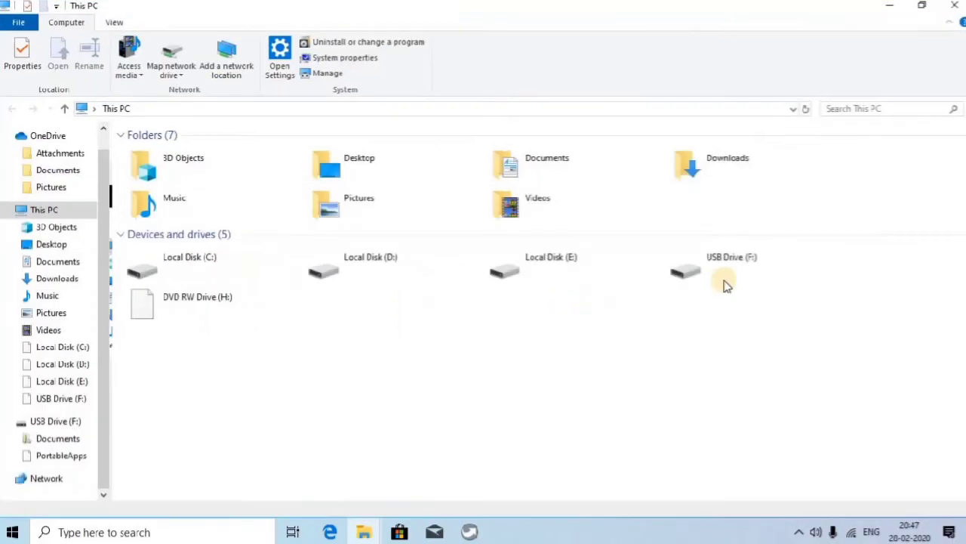
double_click(740, 270)
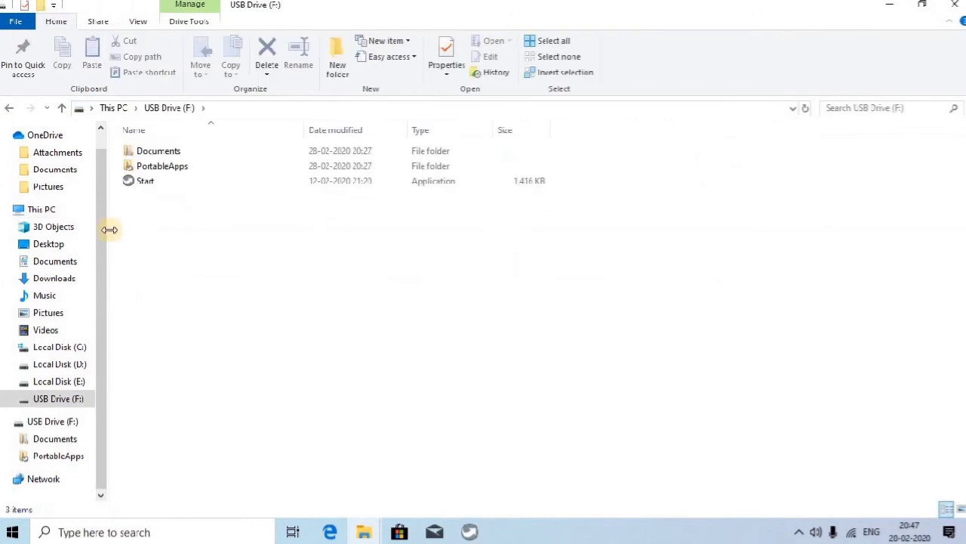
double_click(169, 166)
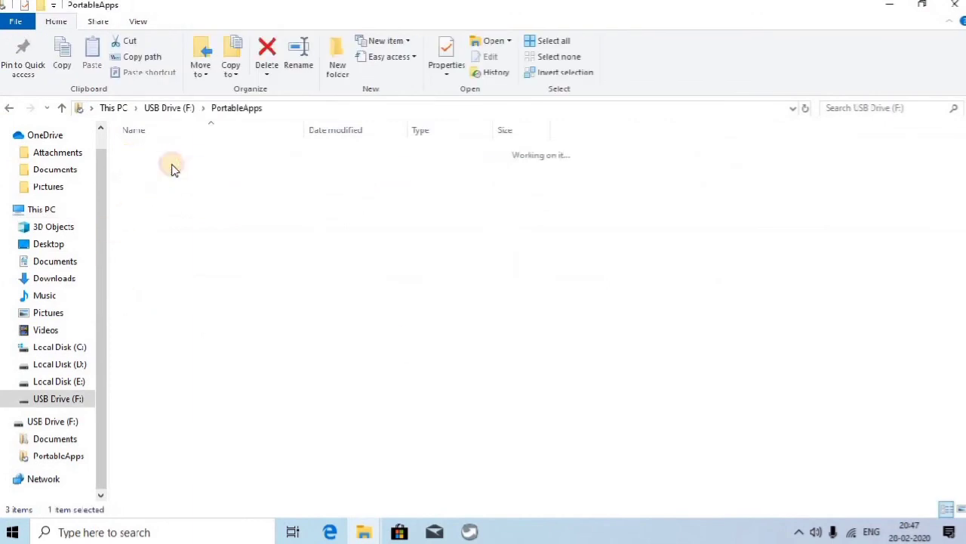
click(10, 108)
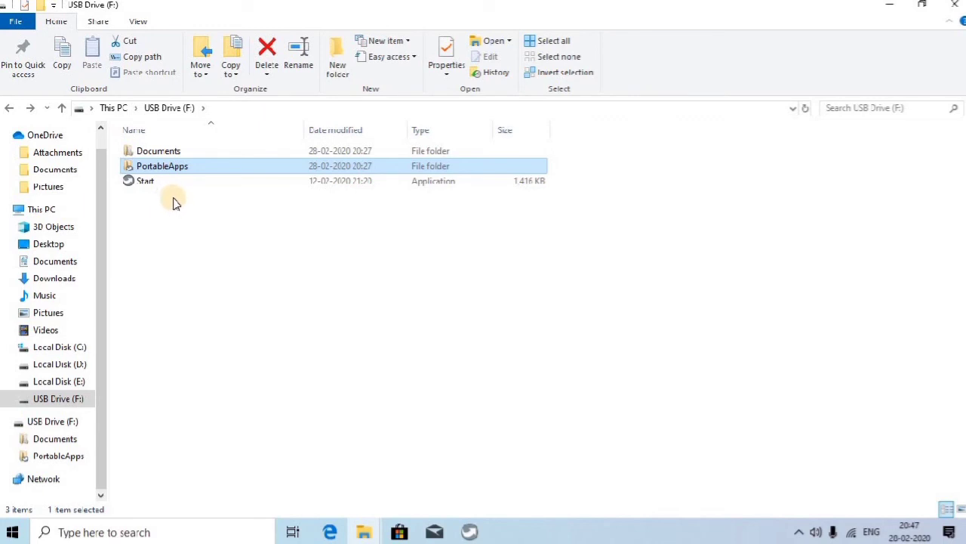
click(956, 6)
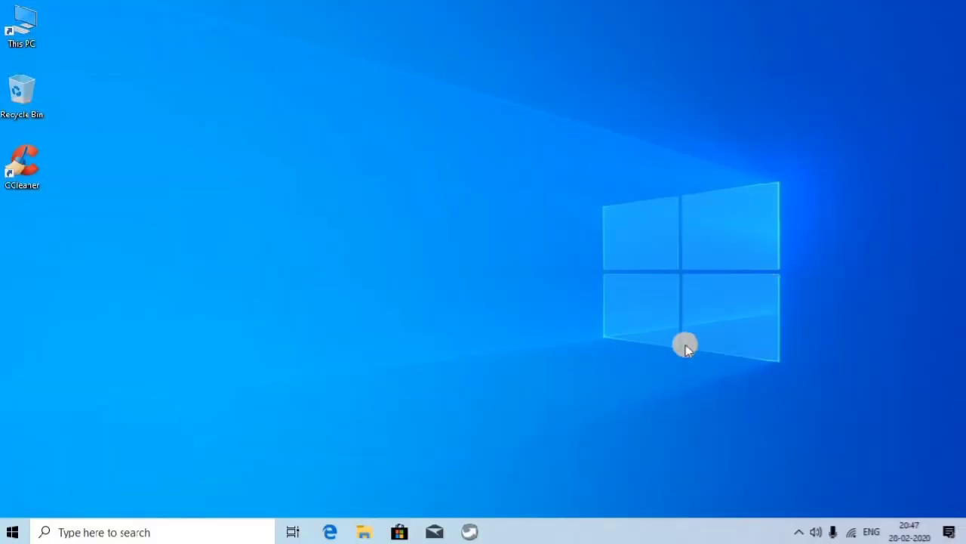
- Open the Portable App Directory sorted by category from the PortableApps.com Platform running in the background
click(802, 533)
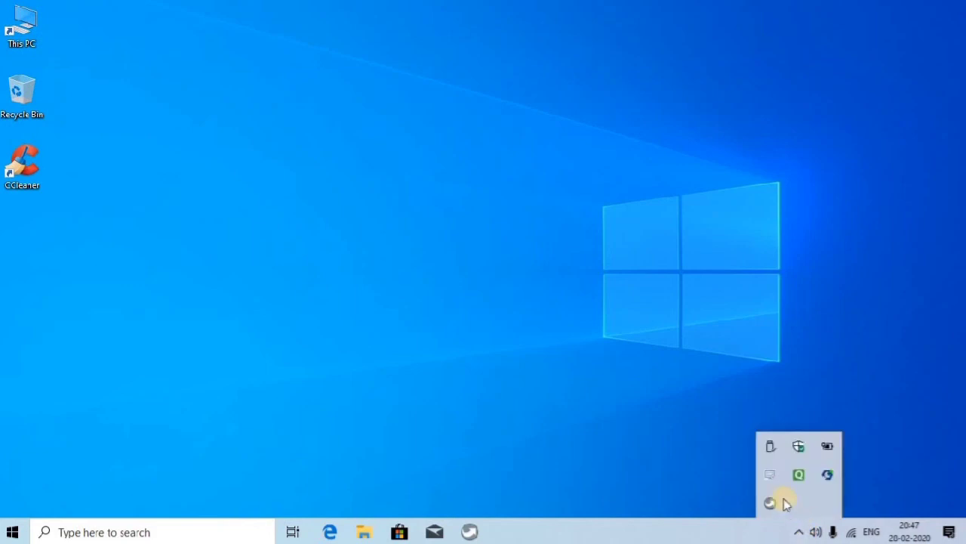
click(770, 503)
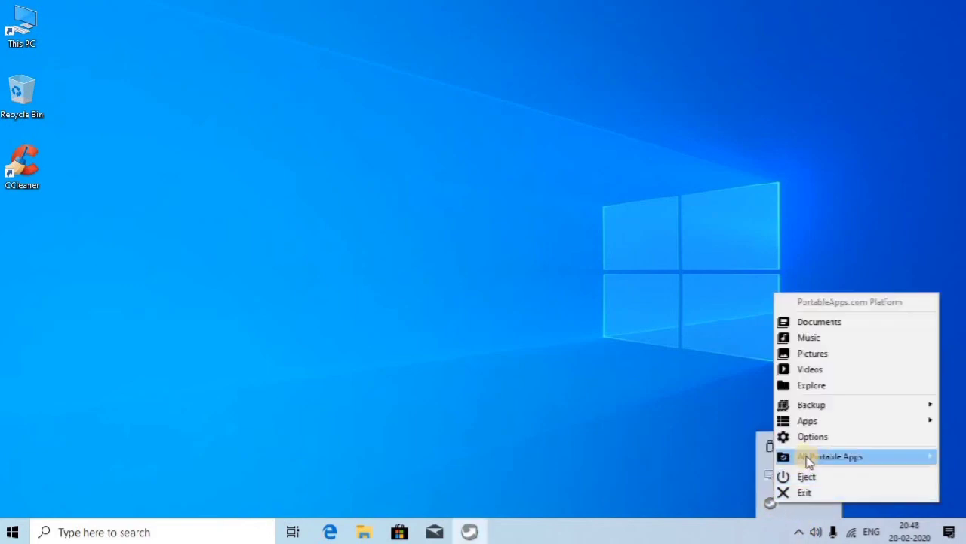
mouse_move(808, 460)
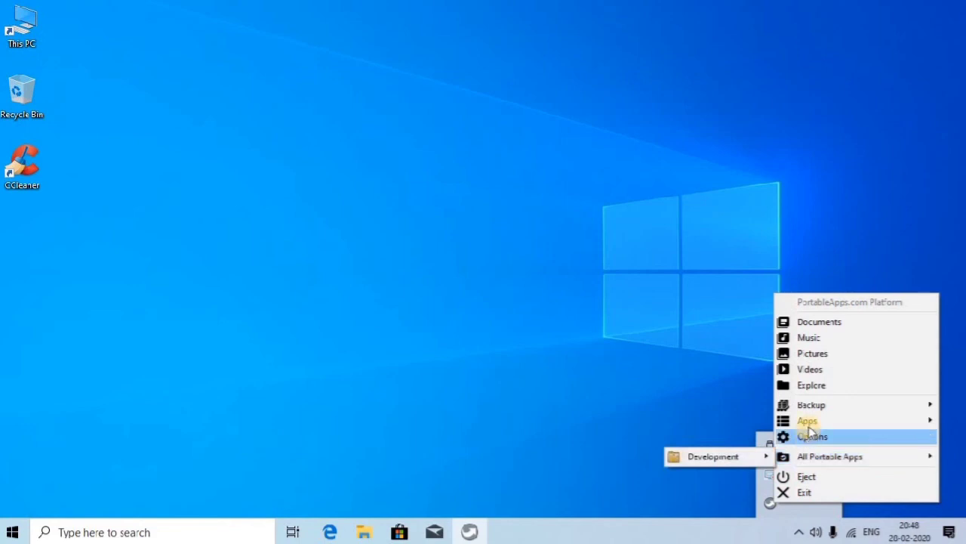
mouse_move(803, 420)
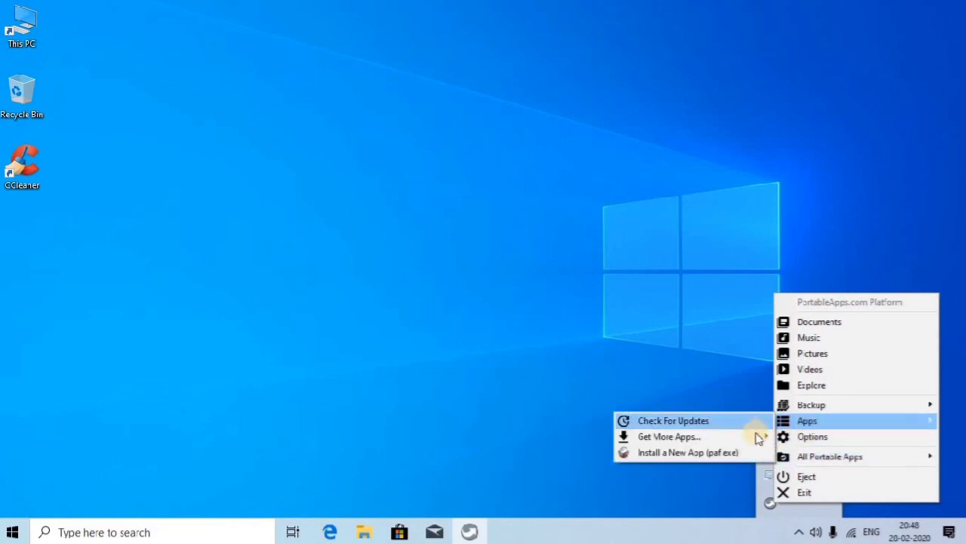
mouse_move(759, 436)
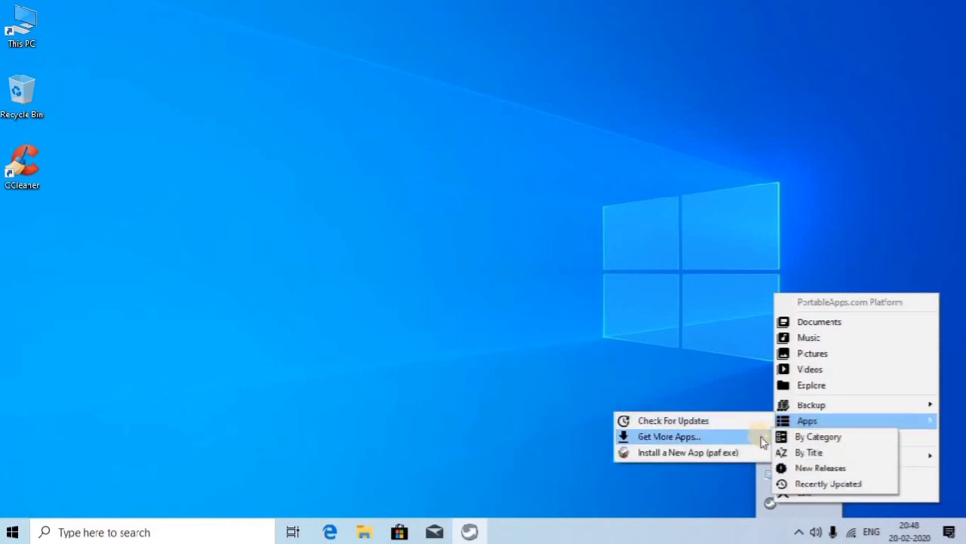
click(788, 438)
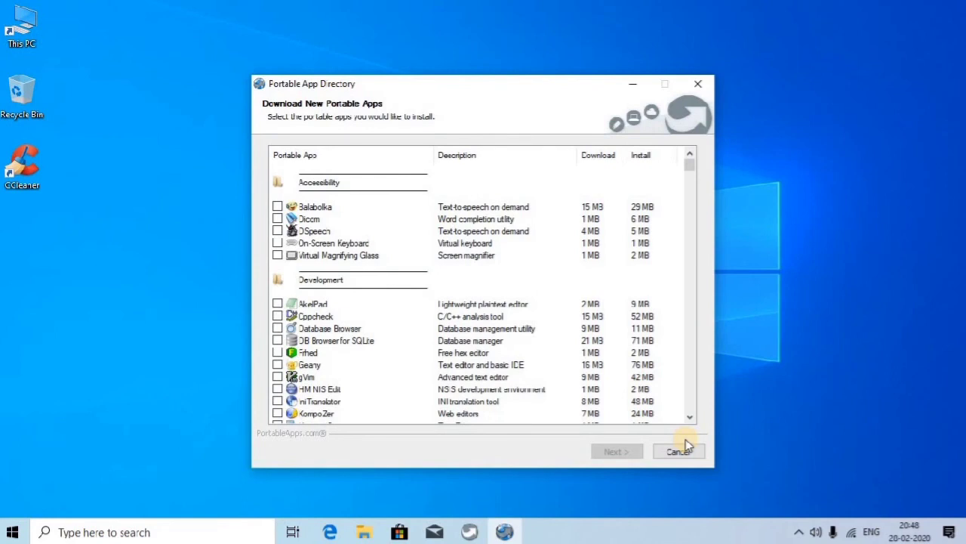
- Look through the Development, Education and first Games apps in the Portable App Directory
scroll(339, 302, down, 2)
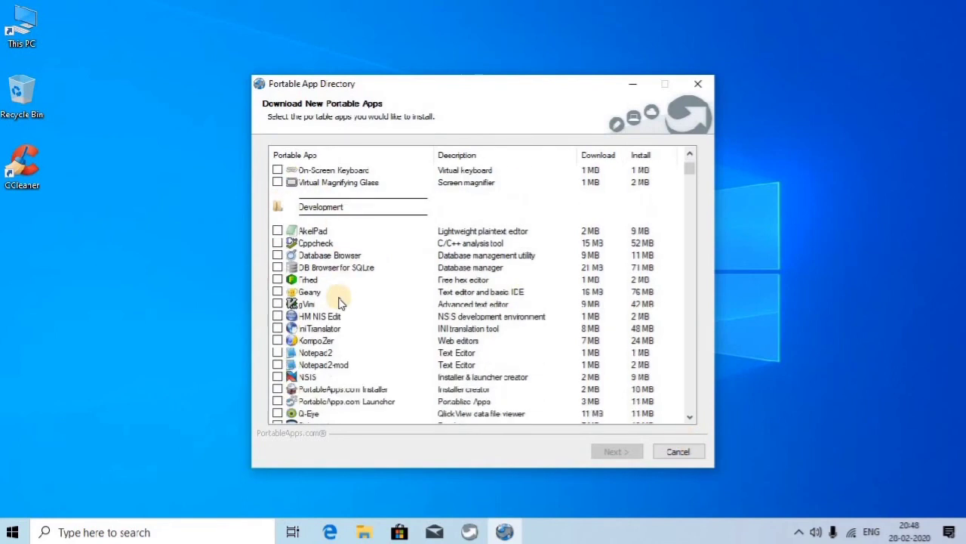
scroll(339, 302, down, 3)
scroll(455, 254, down, 3)
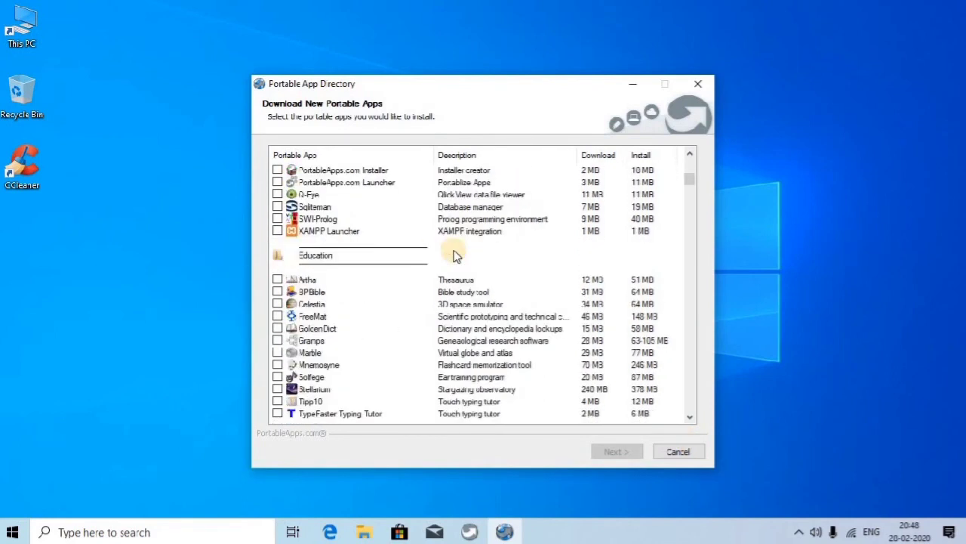
scroll(455, 255, down, 3)
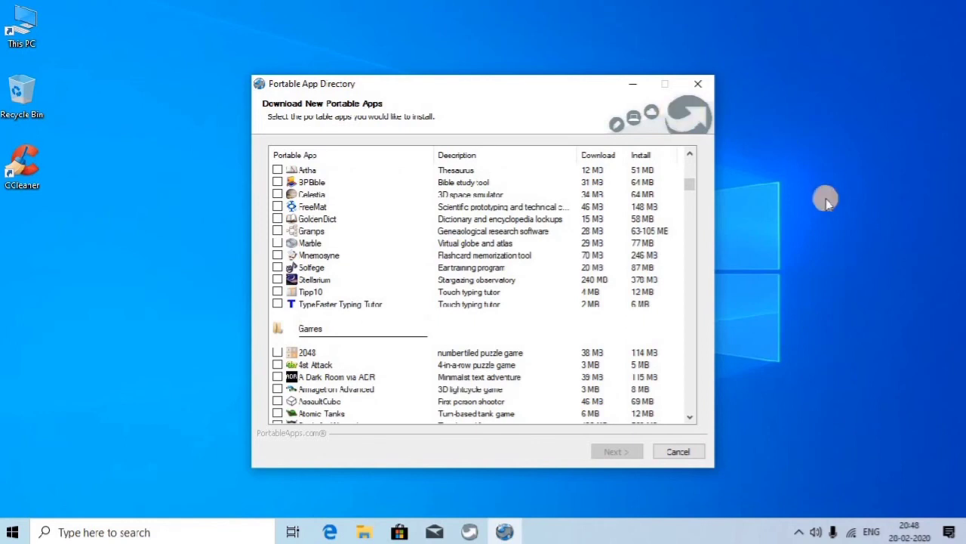
click(804, 208)
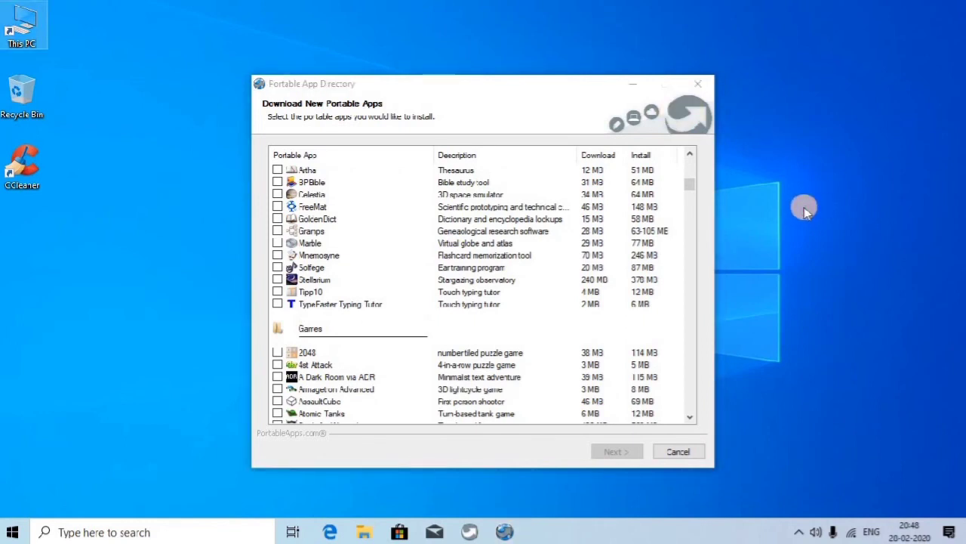